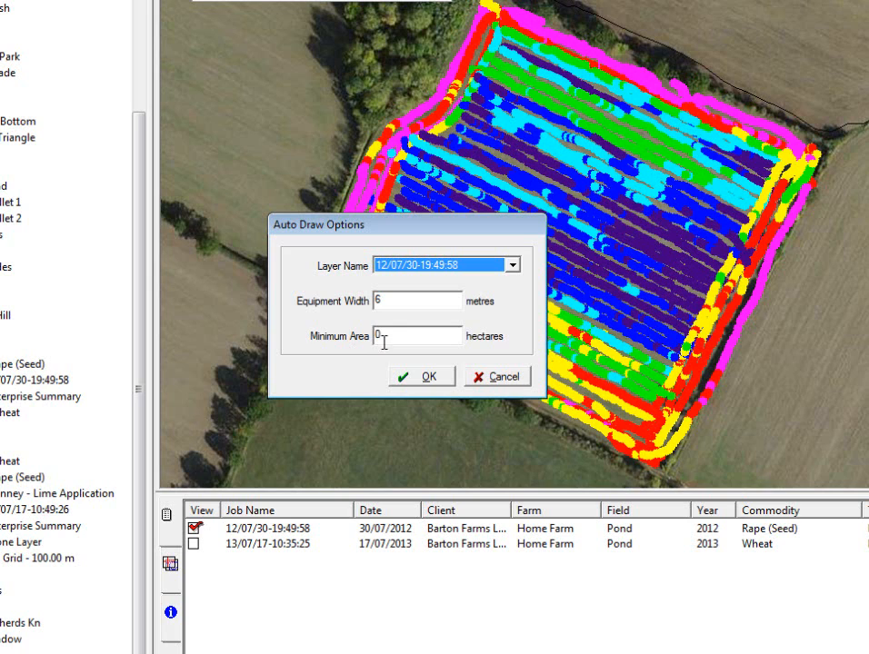
Step: Auto-draw the Pond field's boundary from layer 12/07/30-19:49:58 with 6 m equipment width and 0 ha minimum area, and save it
{"action": "left_click", "coordinate": [427, 380]}
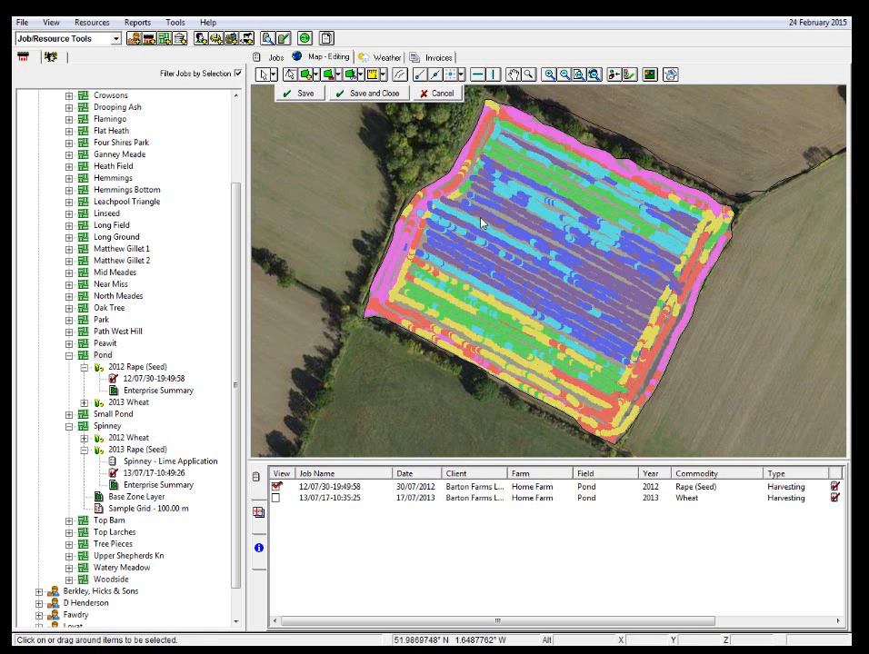
{"action": "left_click", "coordinate": [361, 101]}
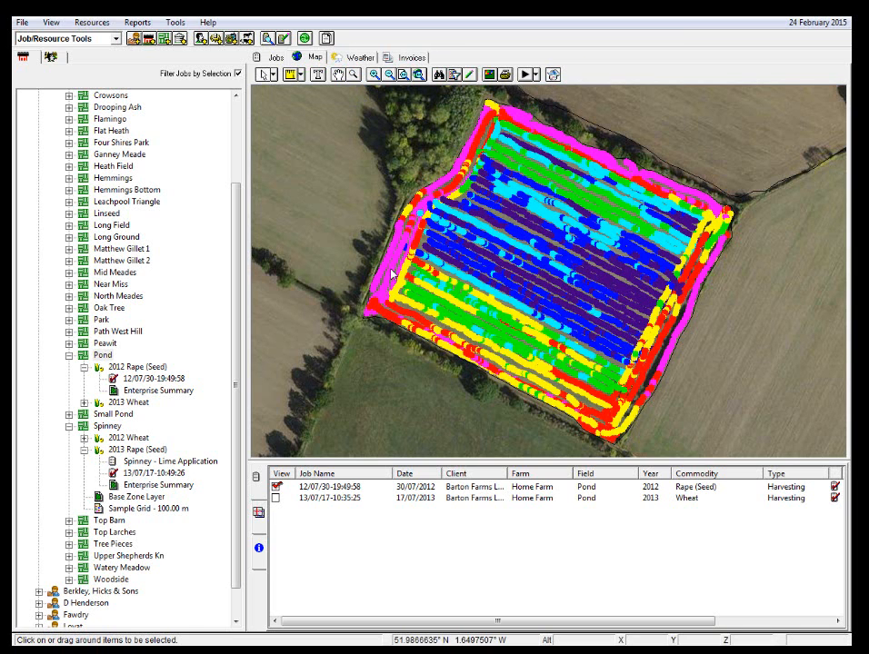
Step: Hide the 12/07/30-19:49:58 harvest data on the map and open the Pond field's boundary for node editing
{"action": "left_click", "coordinate": [277, 487]}
{"action": "left_click", "coordinate": [277, 487]}
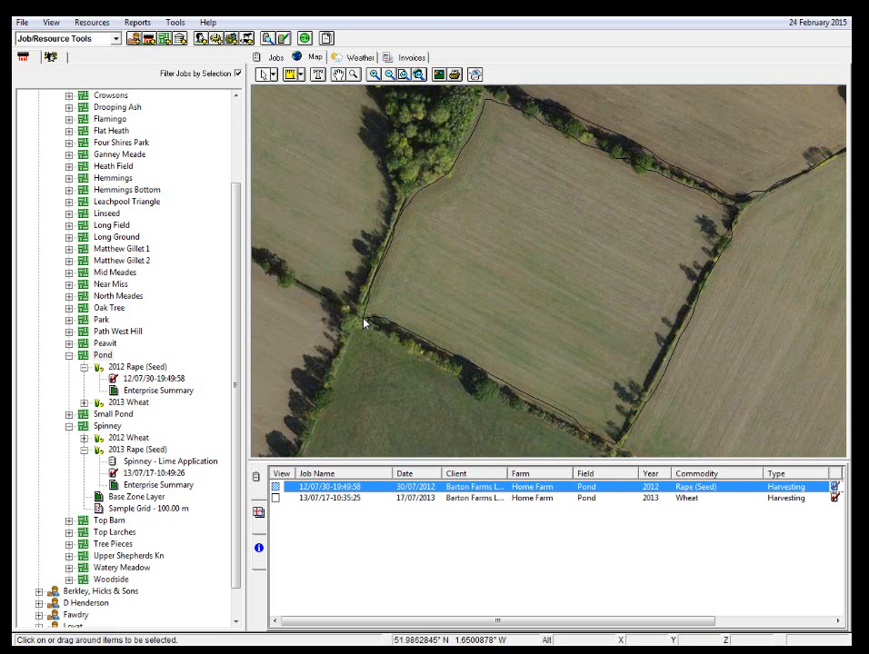
{"action": "left_click", "coordinate": [102, 356]}
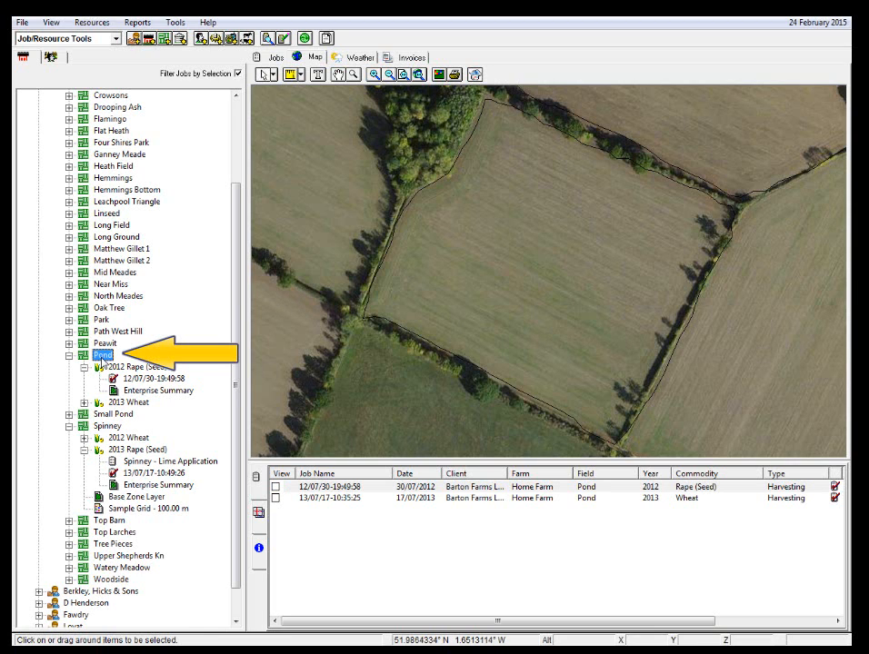
{"action": "right_click", "coordinate": [102, 360]}
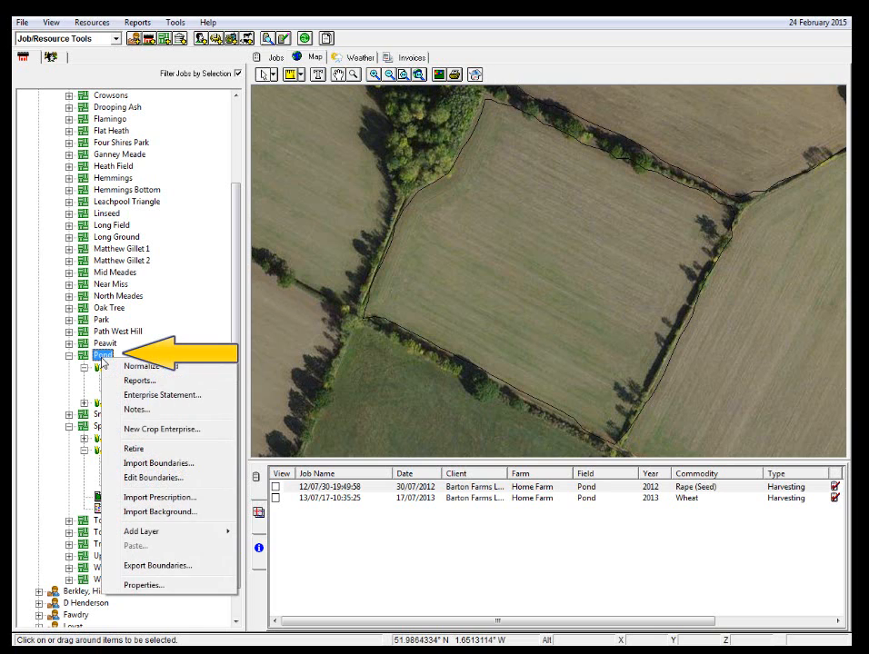
{"action": "left_click", "coordinate": [137, 479]}
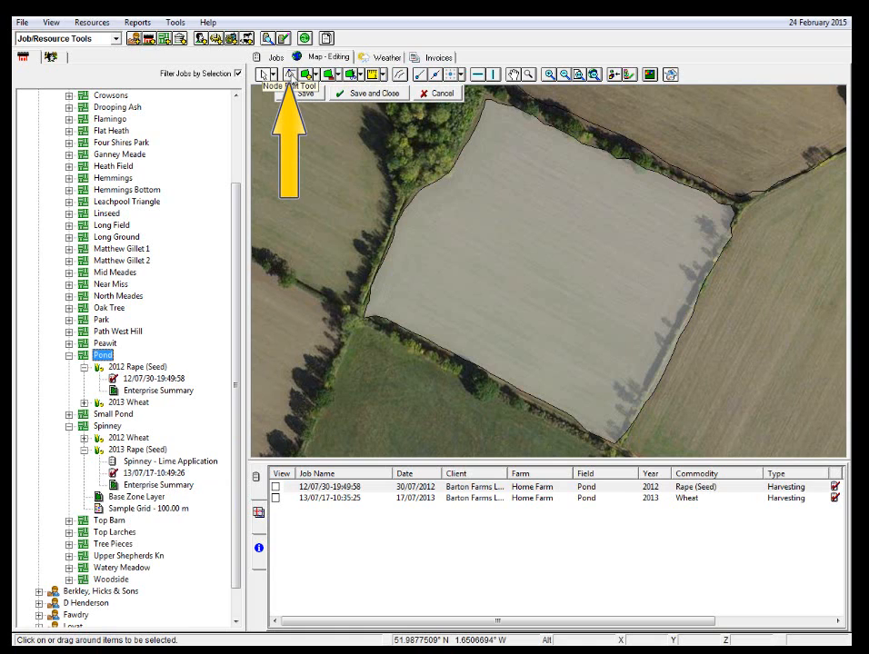
{"action": "left_click", "coordinate": [290, 75]}
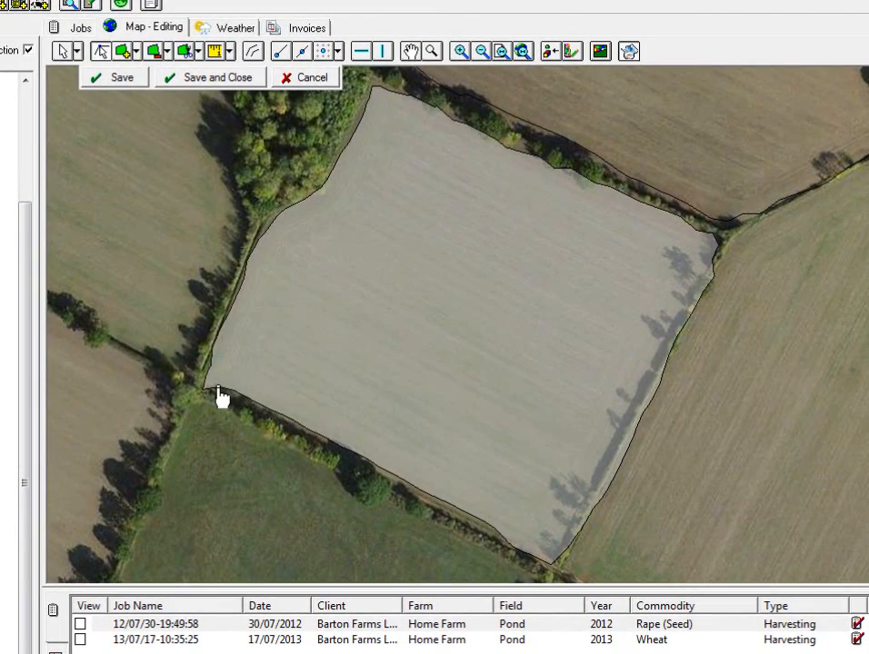
Step: Delete the boundary node just east of the field's southwest corner and nudge the corner node outward towards the hedge junction
{"action": "left_click", "coordinate": [220, 393]}
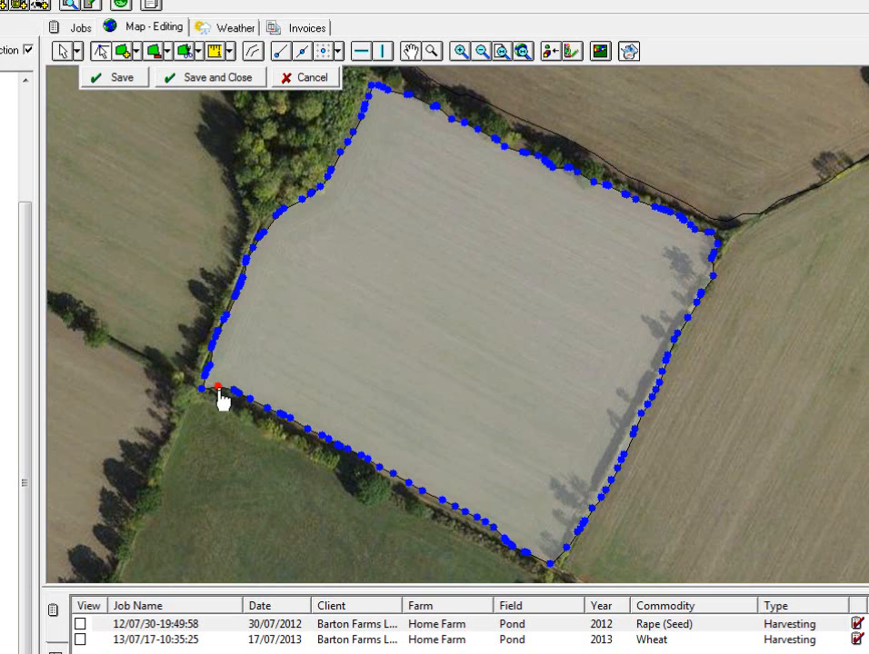
{"action": "right_click", "coordinate": [221, 400]}
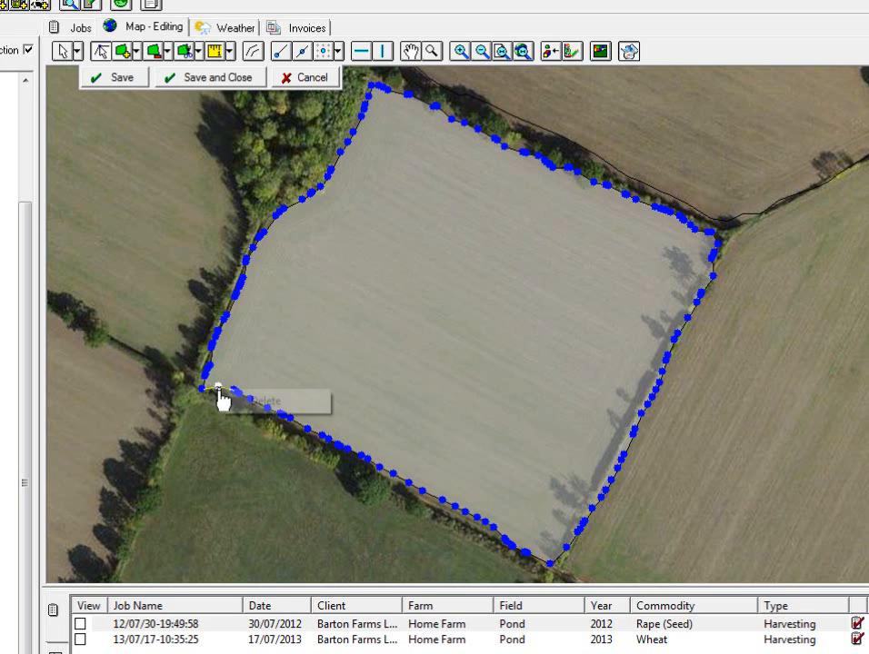
{"action": "left_click", "coordinate": [262, 402]}
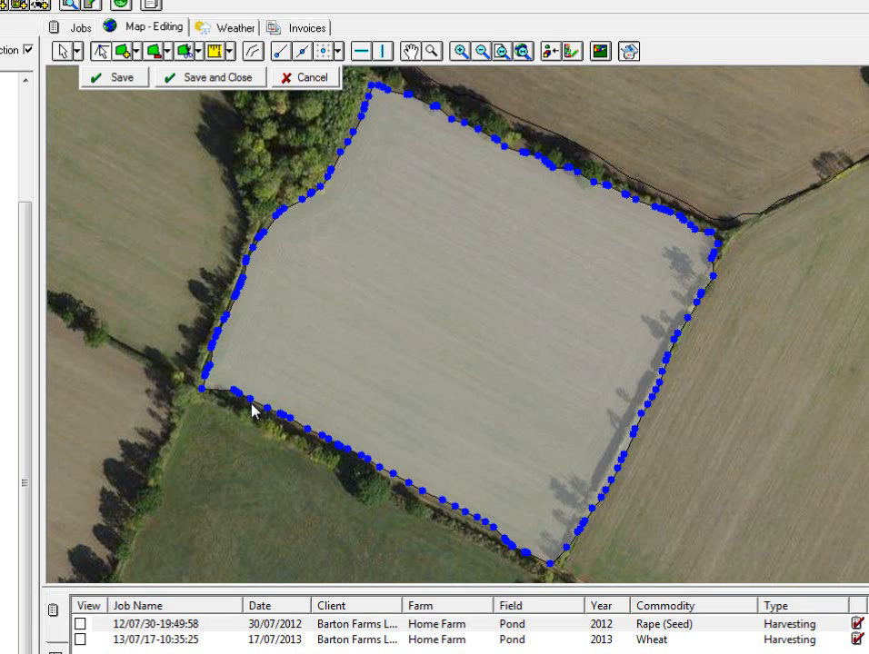
{"action": "left_click", "coordinate": [197, 386]}
{"action": "left_click_drag", "start_coordinate": [200, 388], "coordinate": [195, 384]}
Step: Delete the crowded nodes at the southwest corner and move the remaining corner node out to the hedge junction
{"action": "right_click", "coordinate": [211, 367]}
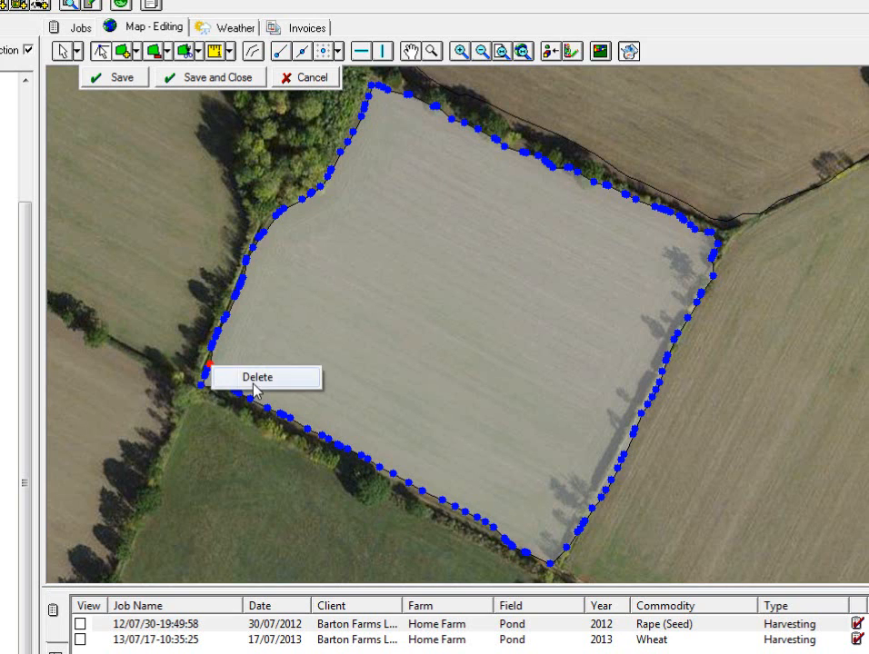
{"action": "left_click", "coordinate": [254, 384]}
{"action": "right_click", "coordinate": [207, 369]}
{"action": "left_click", "coordinate": [240, 383]}
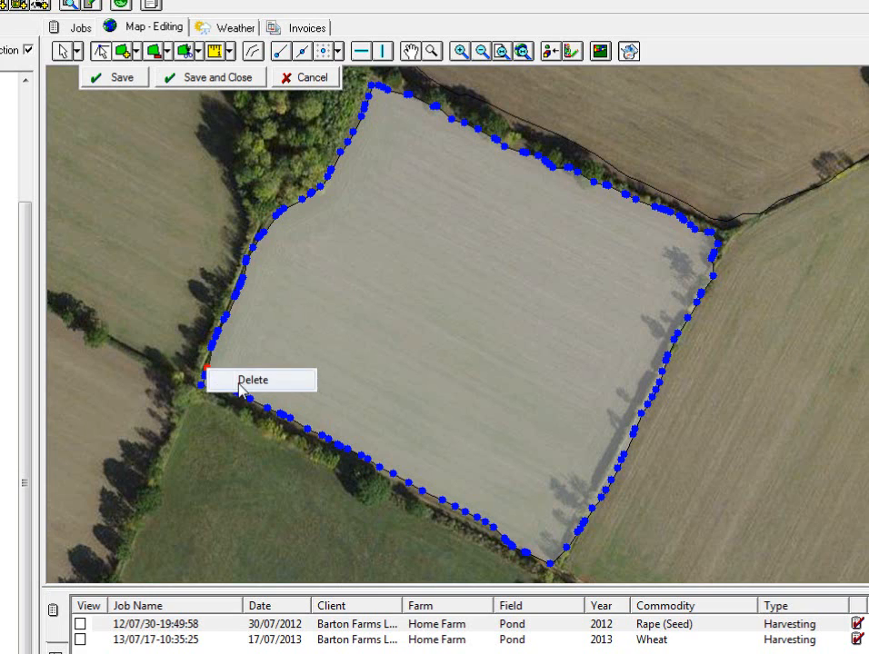
{"action": "right_click", "coordinate": [209, 375]}
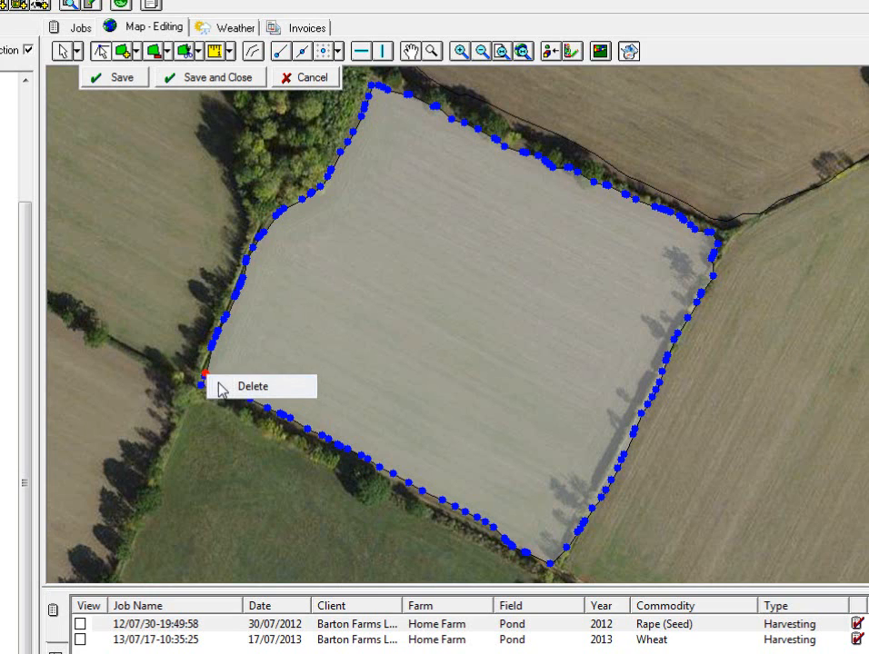
{"action": "left_click", "coordinate": [222, 388]}
{"action": "right_click", "coordinate": [206, 391]}
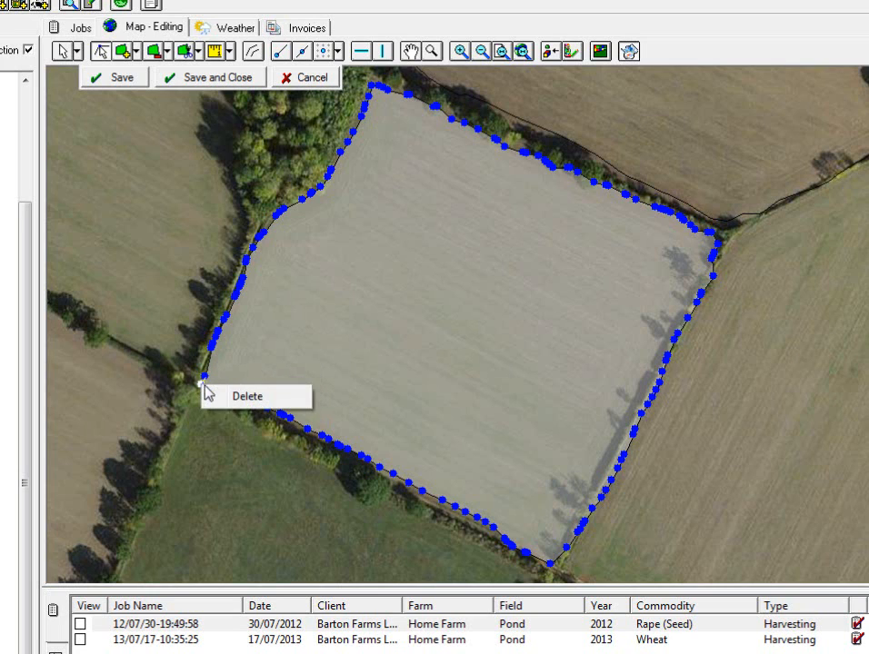
{"action": "left_click", "coordinate": [233, 398]}
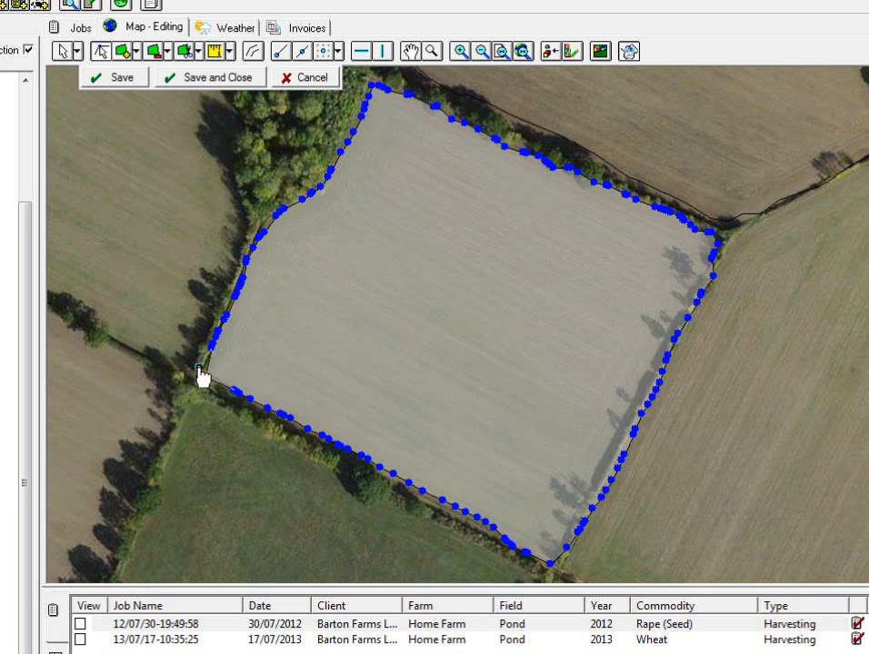
{"action": "left_click", "coordinate": [203, 378]}
{"action": "left_click", "coordinate": [235, 389]}
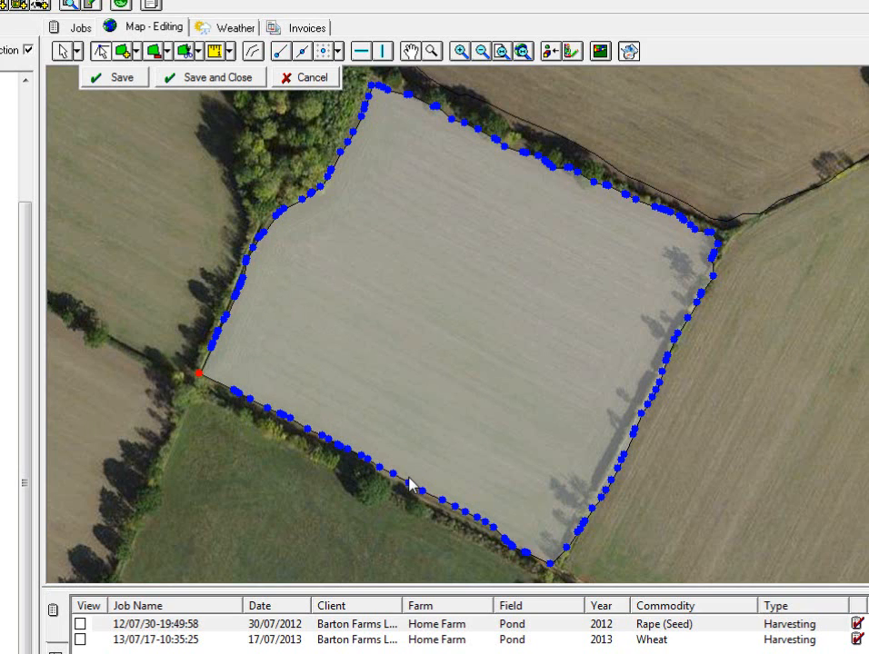
Step: Delete the closely spaced nodes along the lower part of the east edge, just above the southeast corner
{"action": "right_click", "coordinate": [576, 532]}
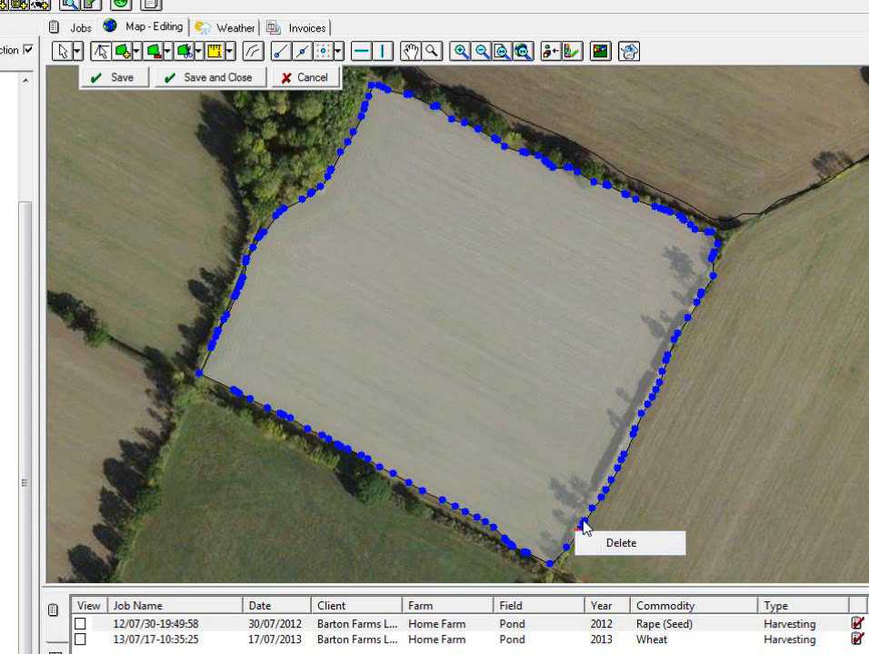
{"action": "right_click", "coordinate": [581, 526]}
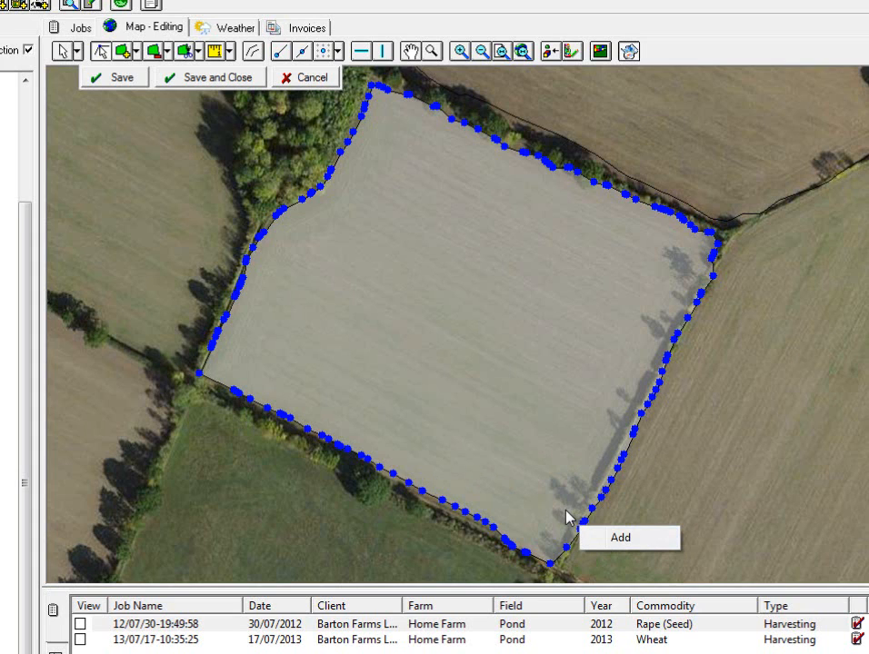
{"action": "left_click", "coordinate": [564, 510]}
{"action": "right_click", "coordinate": [584, 539]}
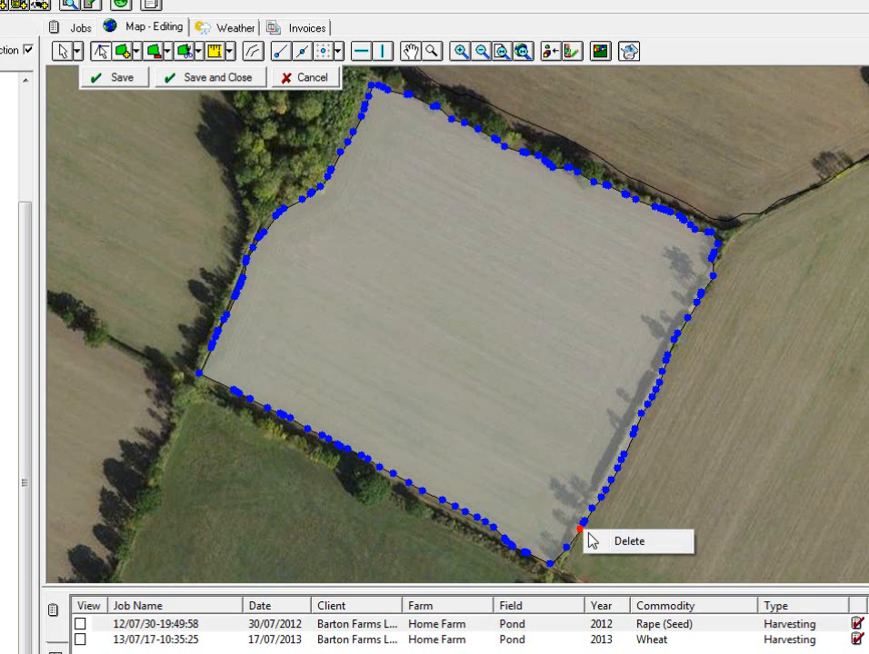
{"action": "left_click", "coordinate": [595, 540]}
{"action": "right_click", "coordinate": [586, 535]}
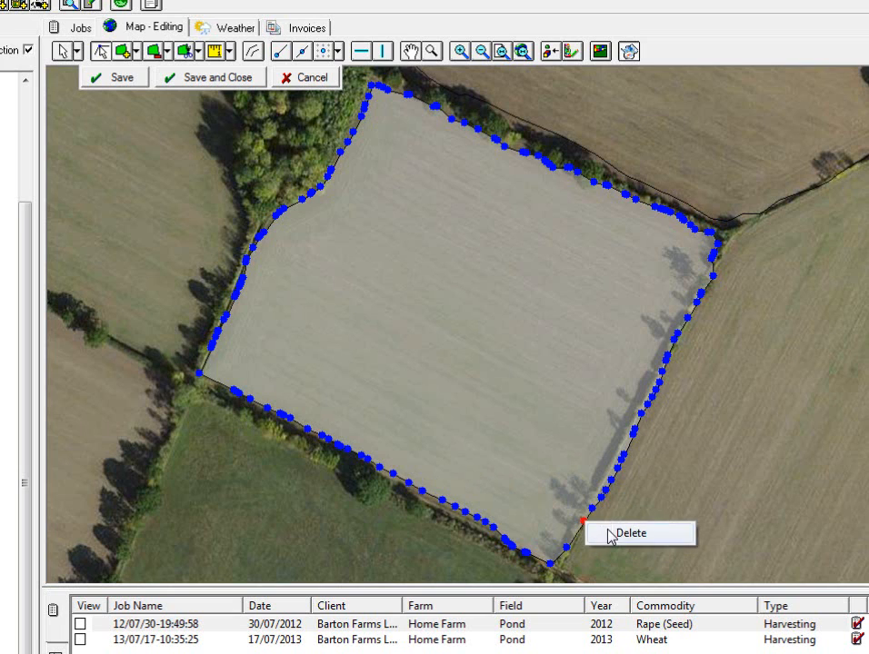
{"action": "left_click", "coordinate": [609, 533]}
{"action": "right_click", "coordinate": [592, 510]}
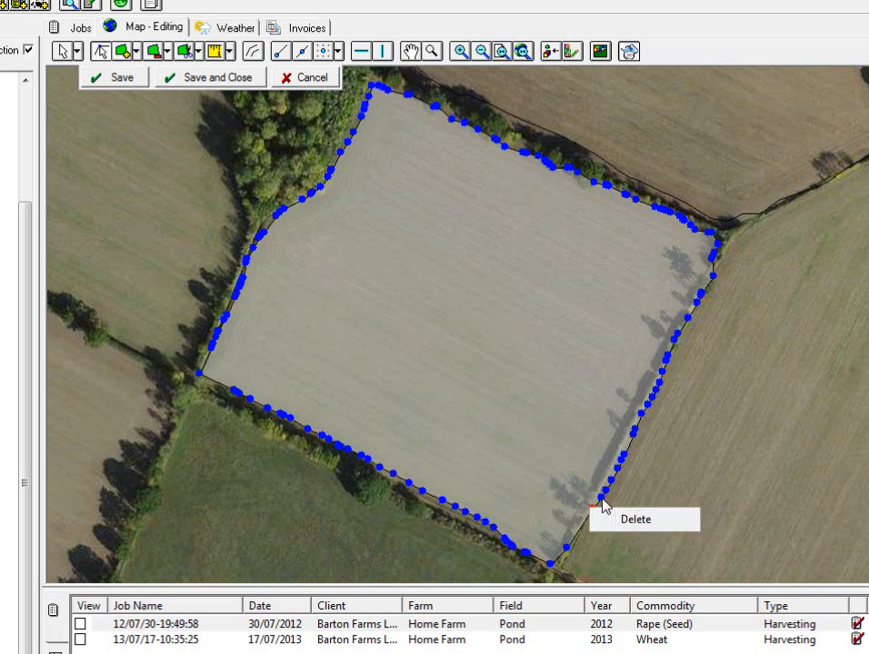
{"action": "left_click", "coordinate": [606, 516]}
{"action": "right_click", "coordinate": [600, 500]}
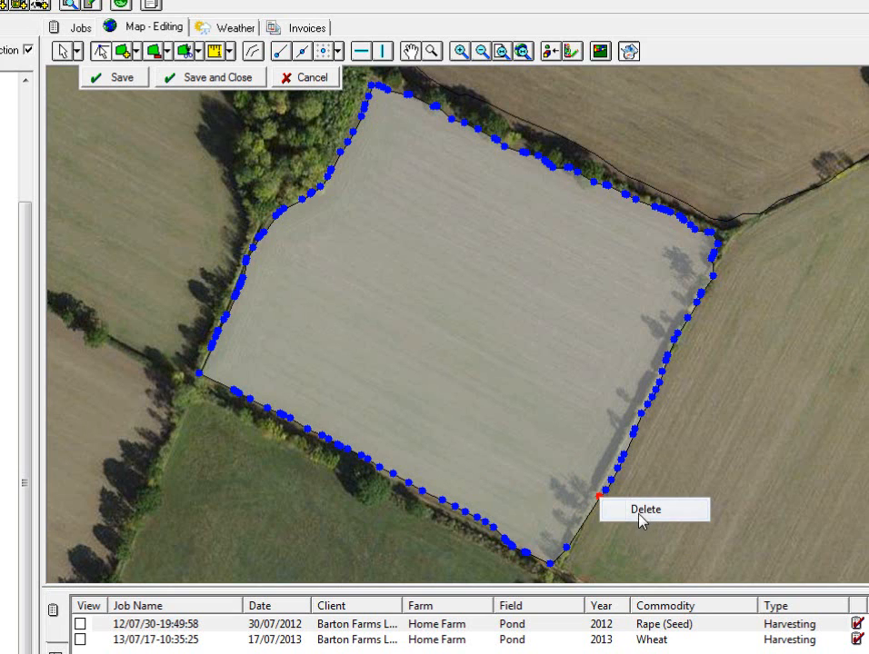
{"action": "left_click", "coordinate": [643, 513]}
{"action": "right_click", "coordinate": [605, 501]}
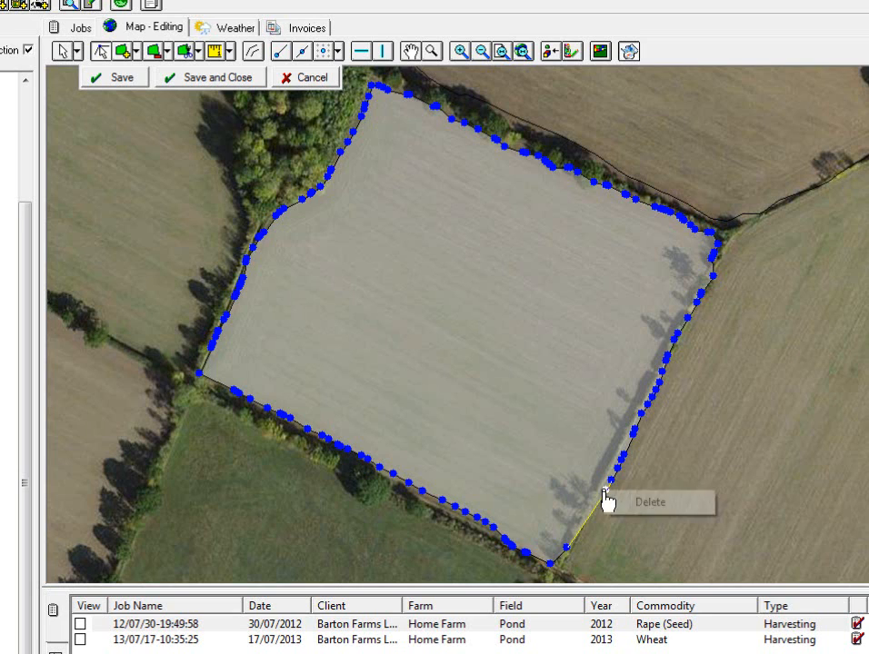
{"action": "left_click", "coordinate": [611, 498]}
Step: Move the lowest remaining east-edge node inward to the hedge line and add another node on that line above it
{"action": "left_click", "coordinate": [612, 481]}
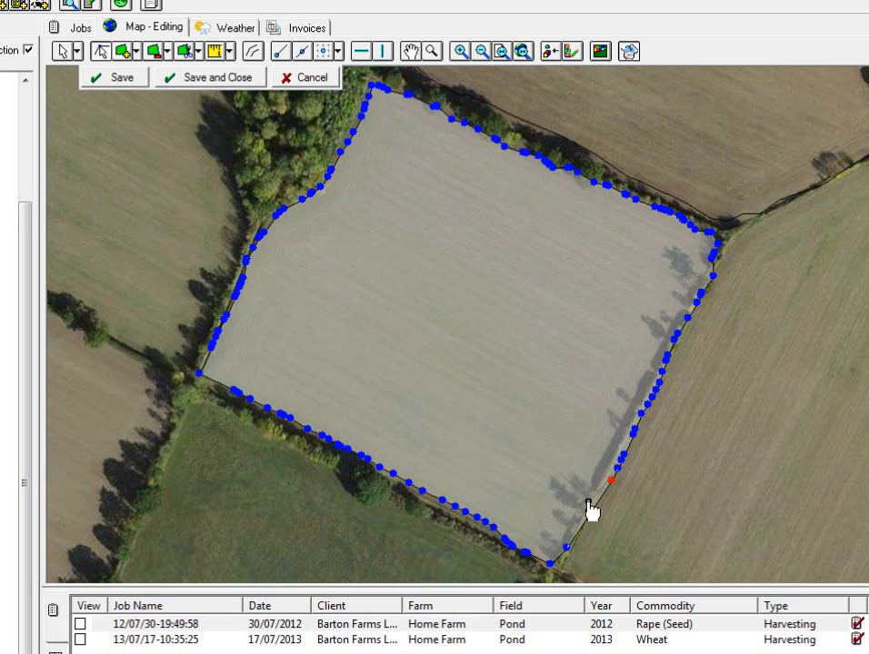
{"action": "right_click", "coordinate": [610, 484]}
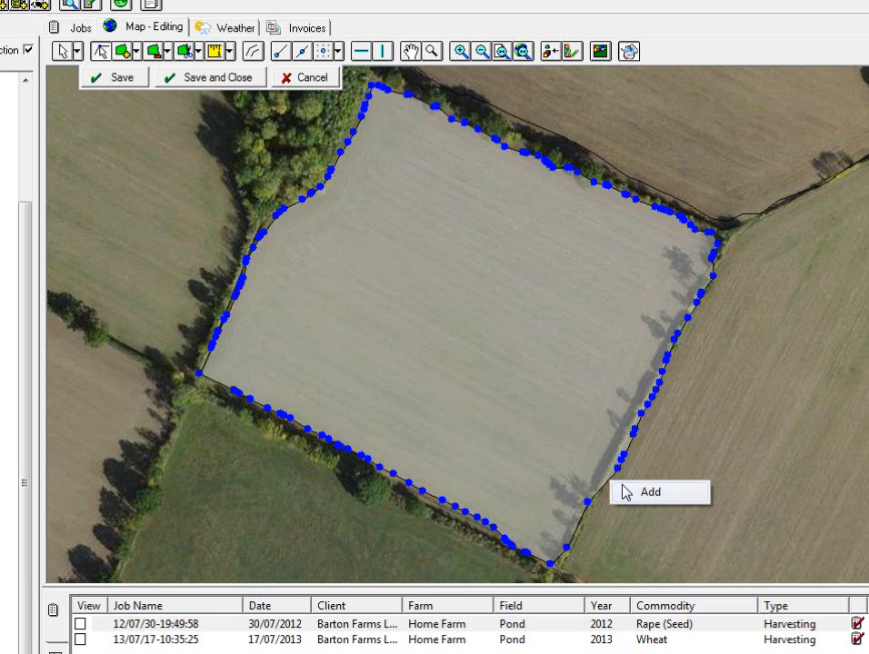
{"action": "left_click", "coordinate": [629, 494]}
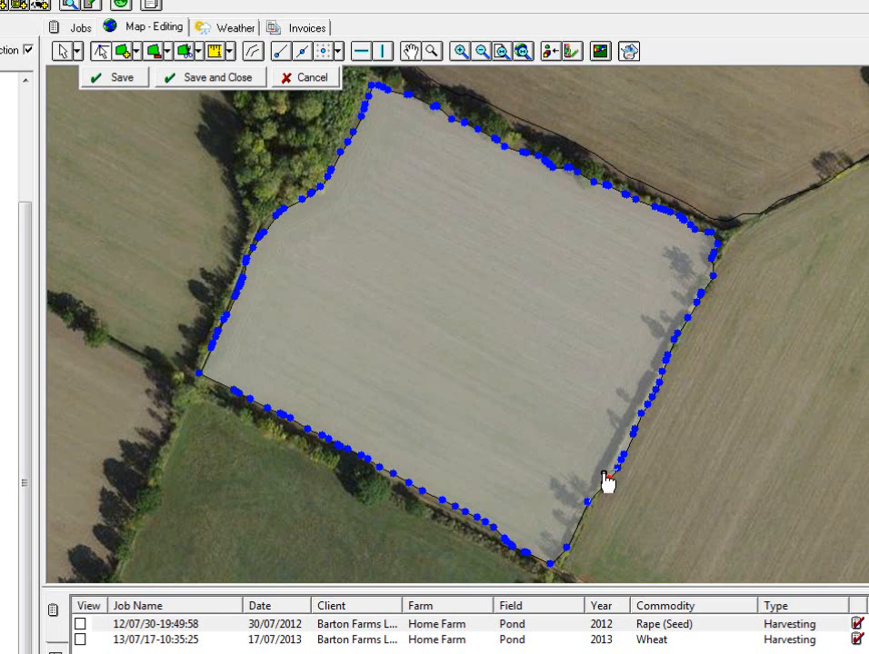
Step: Delete the outlying nodes above the reshaped section of the east edge and move the next two nodes inward to the hedge line
{"action": "right_click", "coordinate": [621, 471]}
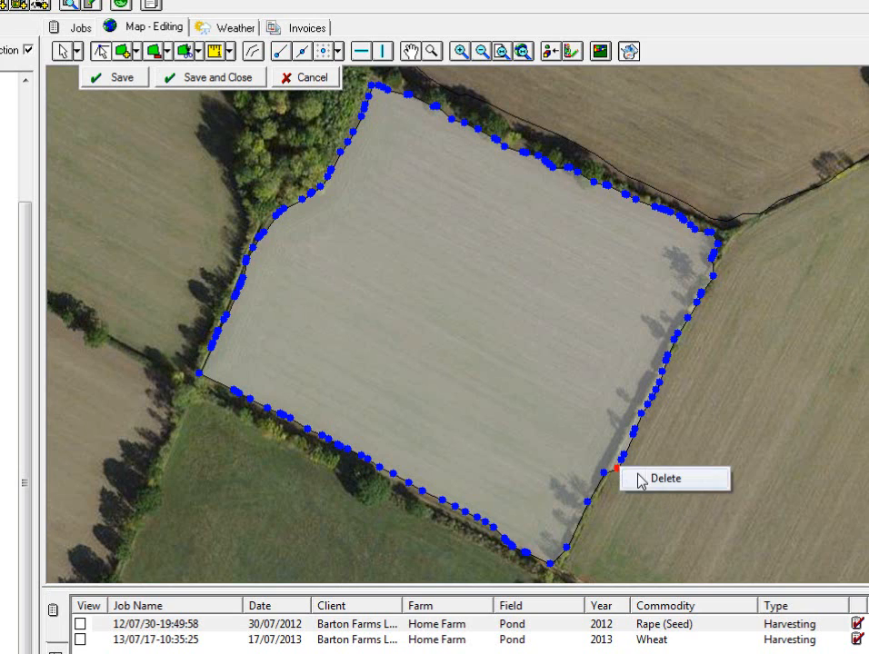
{"action": "left_click", "coordinate": [624, 473]}
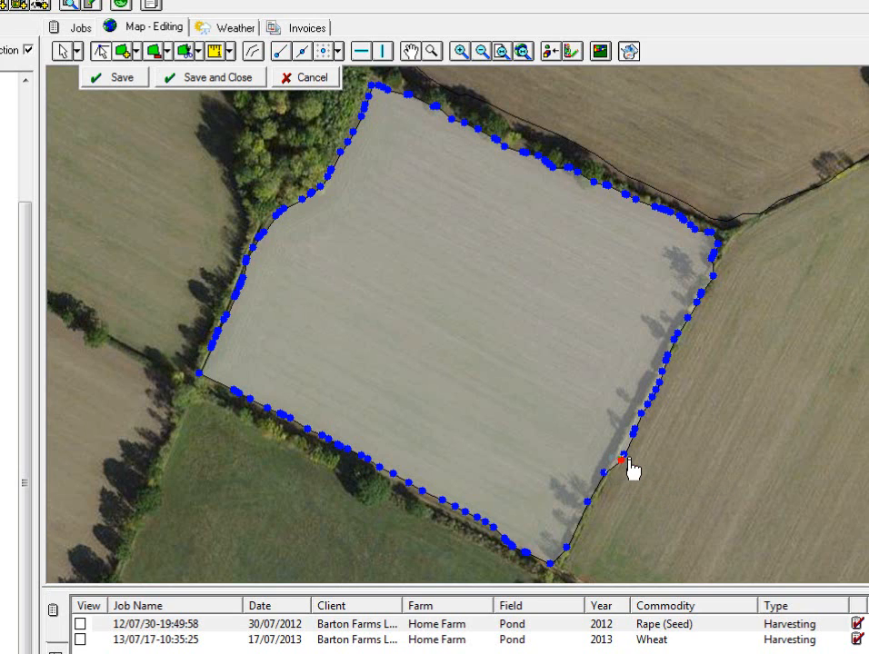
{"action": "right_click", "coordinate": [624, 461]}
{"action": "left_click", "coordinate": [651, 471]}
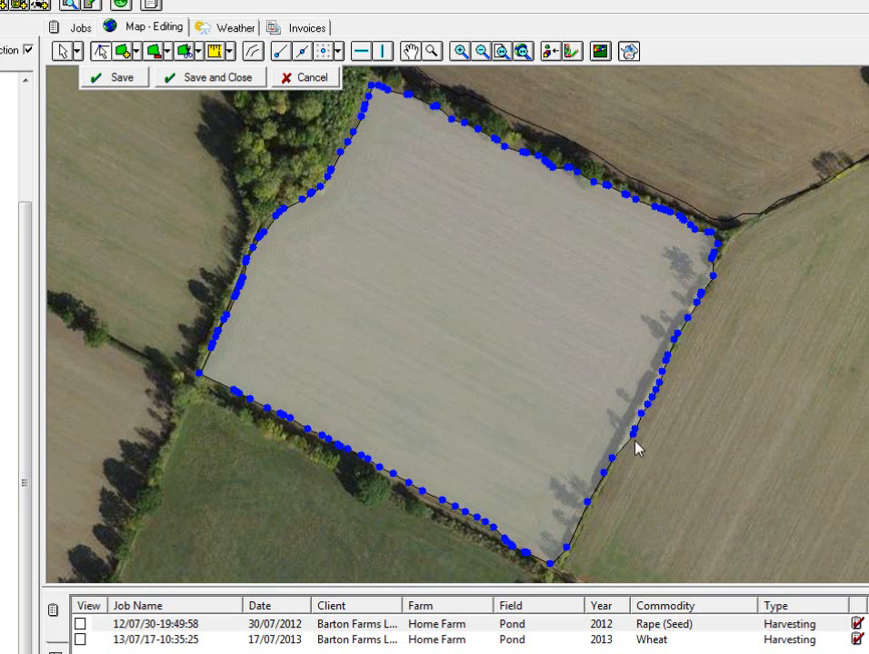
{"action": "left_click", "coordinate": [624, 440]}
Step: Delete two more outlying nodes further up the east edge and move the following node inward along the hedge line
{"action": "right_click", "coordinate": [634, 432]}
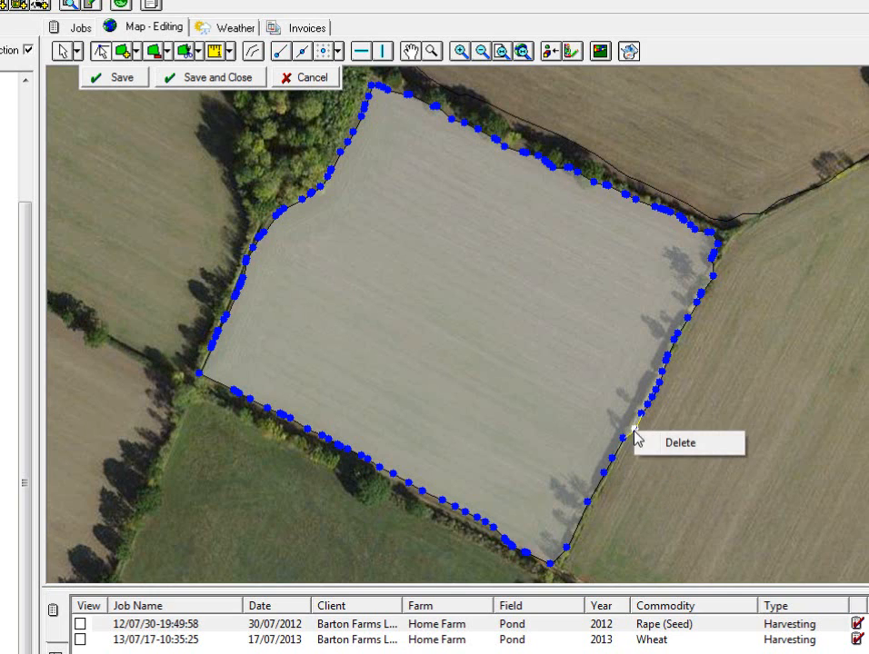
{"action": "left_click", "coordinate": [677, 452]}
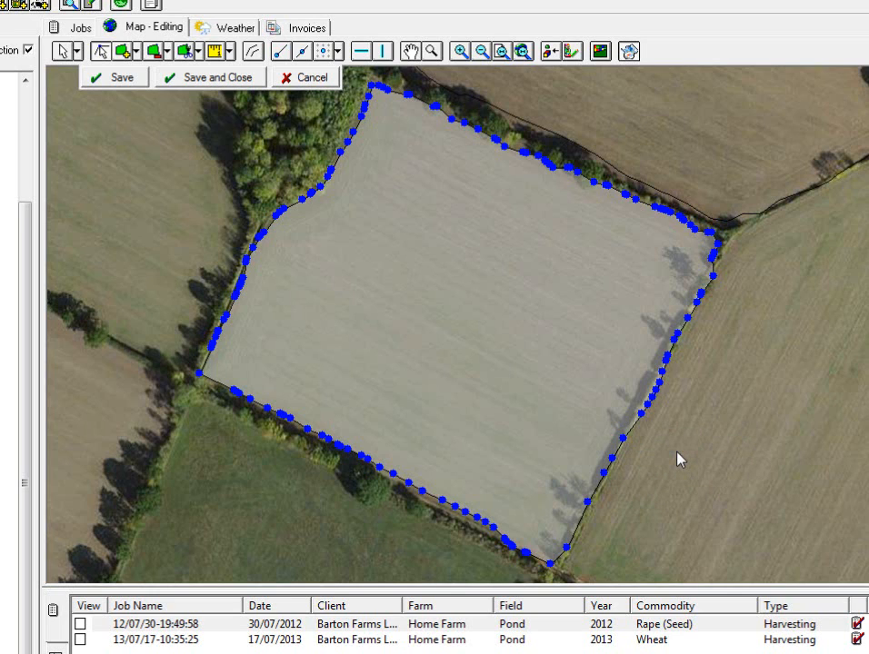
{"action": "right_click", "coordinate": [643, 417]}
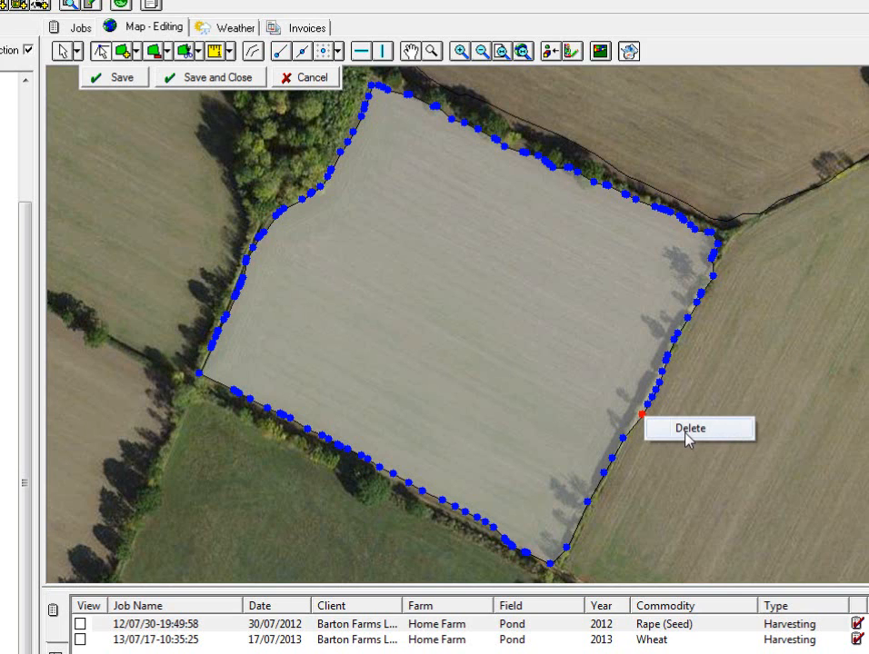
{"action": "left_click", "coordinate": [666, 427]}
{"action": "left_click", "coordinate": [647, 406]}
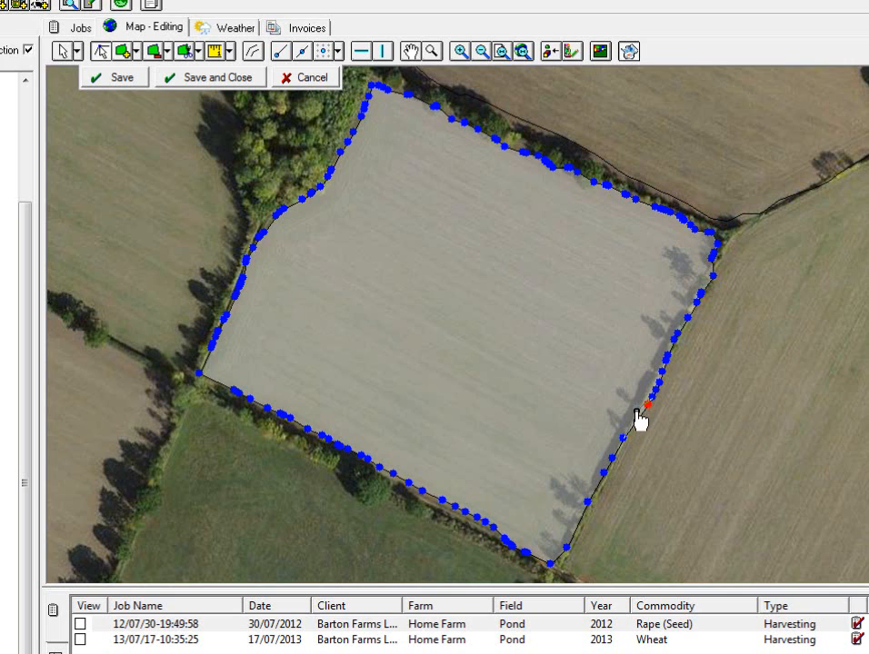
Step: Delete two outlying nodes midway up the east edge and move the node between them inward to the hedge line
{"action": "right_click", "coordinate": [655, 402]}
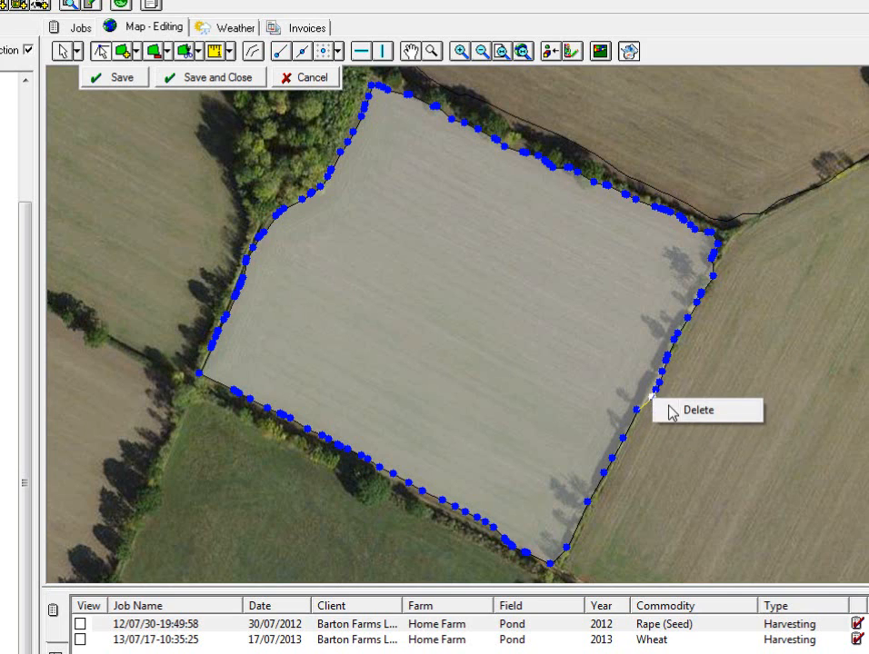
{"action": "left_click", "coordinate": [665, 410]}
{"action": "left_click", "coordinate": [648, 396]}
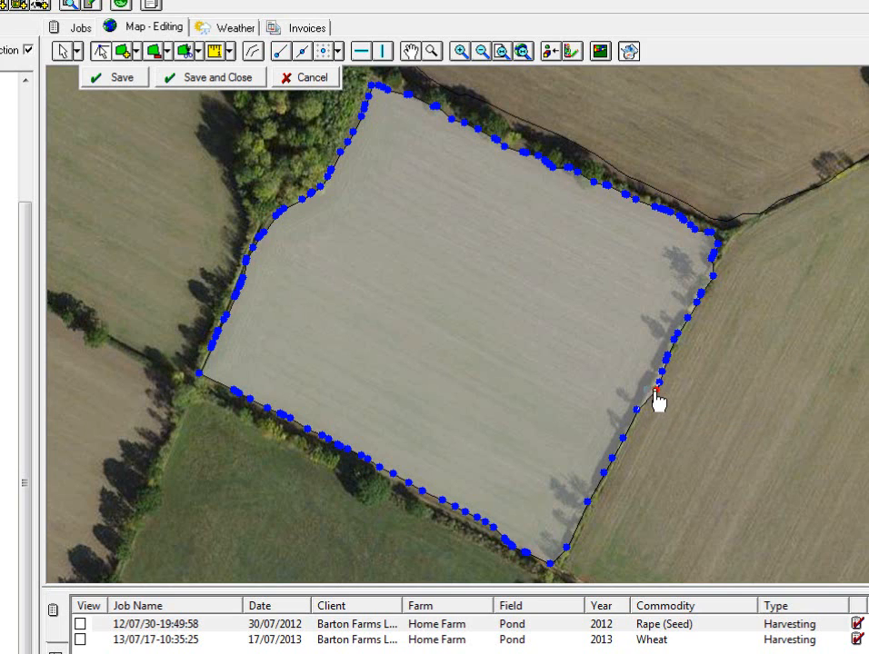
{"action": "right_click", "coordinate": [660, 394]}
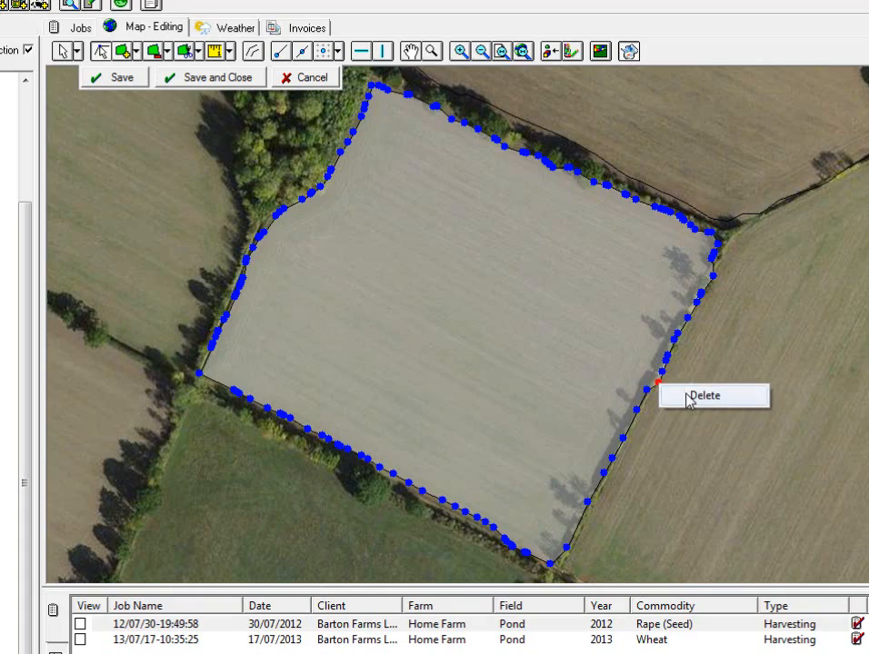
{"action": "left_click", "coordinate": [673, 393]}
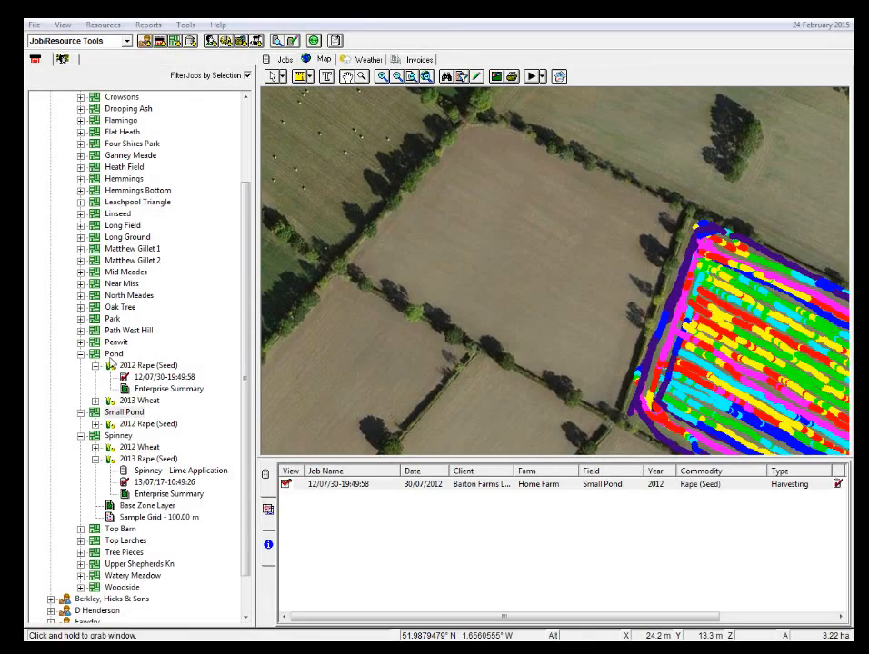
Step: Open the Small Pond field's boundaries for editing and choose the polygon include tool
{"action": "left_click", "coordinate": [110, 414]}
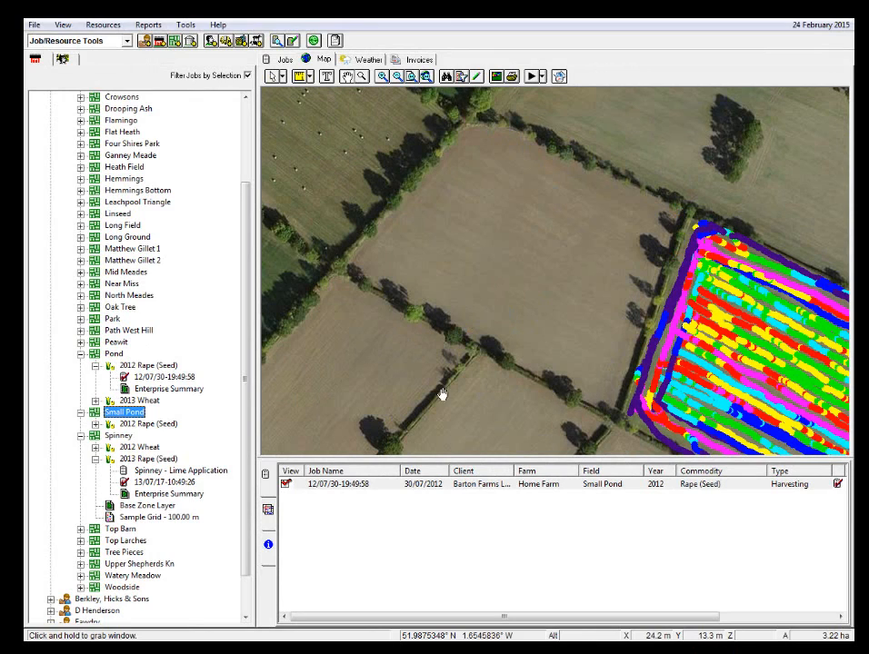
{"action": "right_click", "coordinate": [127, 415]}
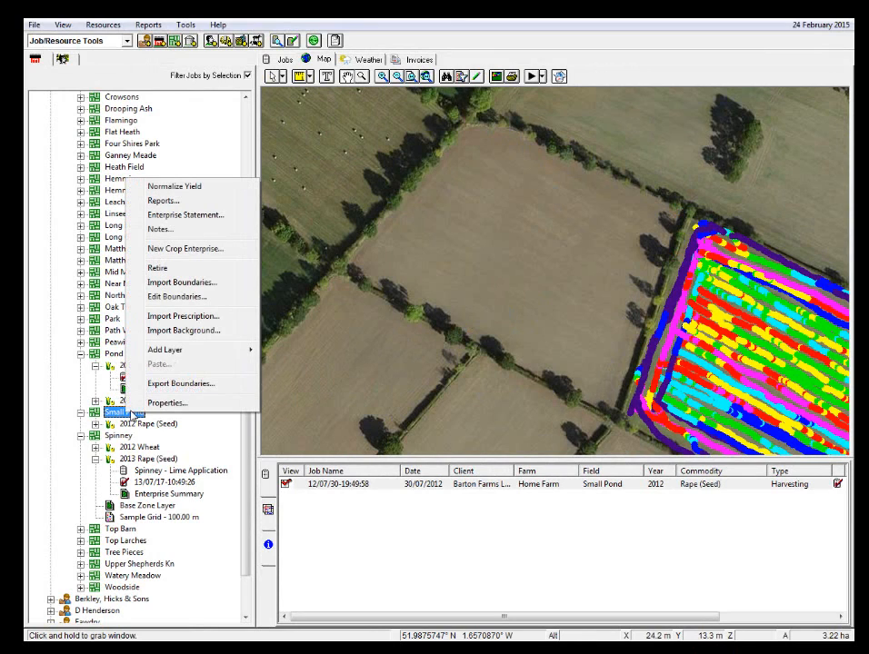
{"action": "left_click", "coordinate": [164, 298]}
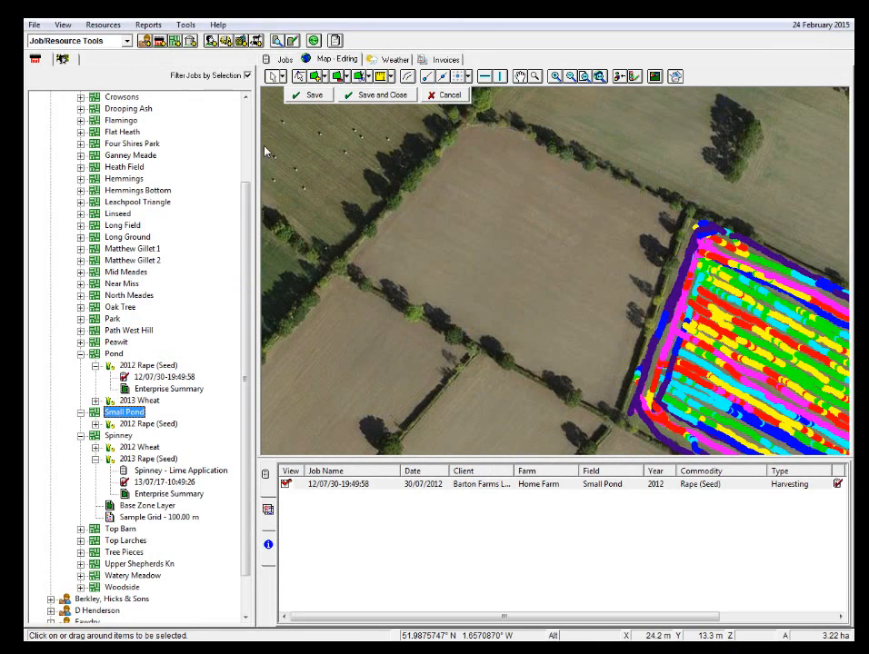
{"action": "left_click", "coordinate": [324, 77]}
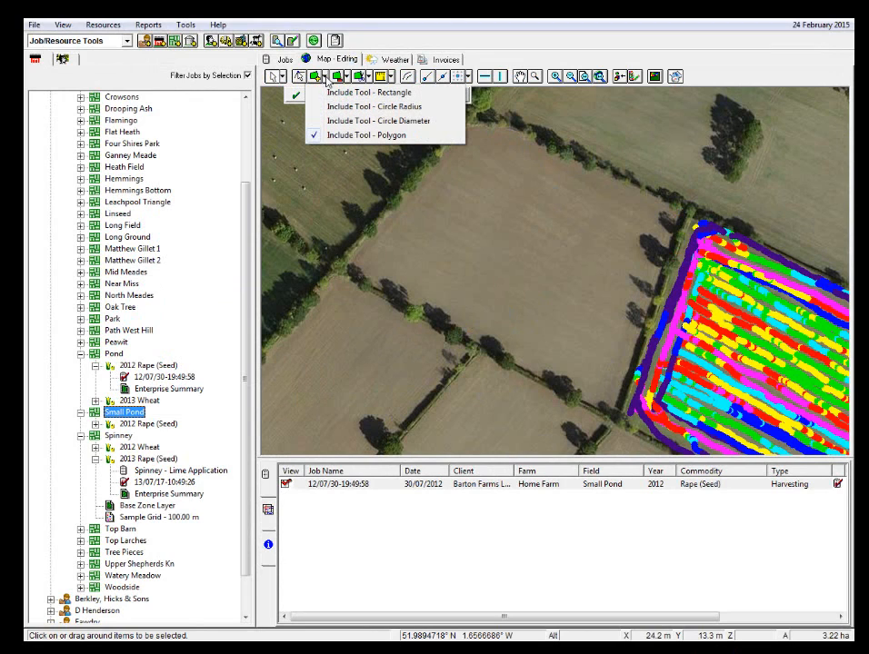
{"action": "left_click", "coordinate": [316, 136]}
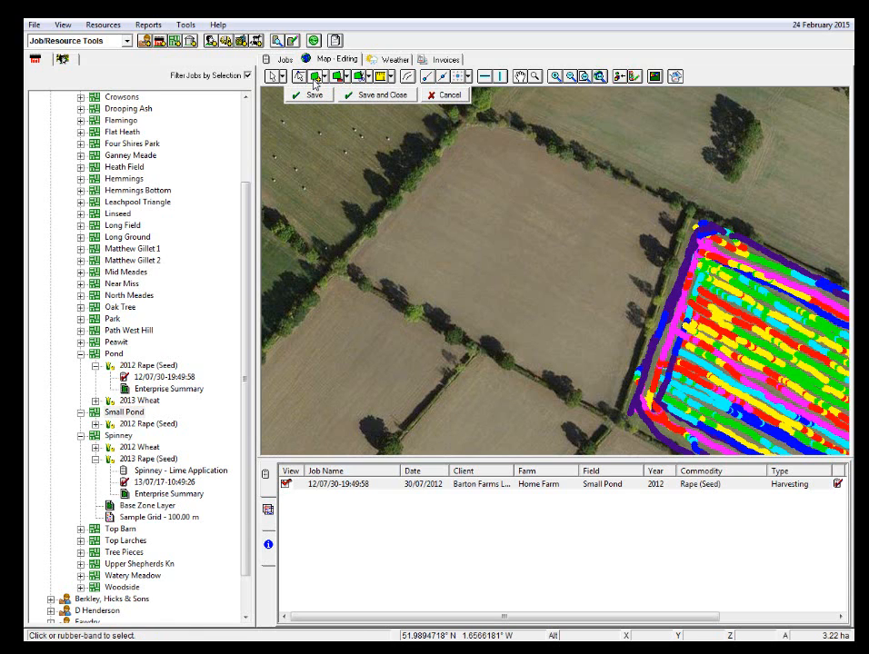
Step: Trace the Small Pond boundary along the hedges from the west corner, over the north corner, to the east corner
{"action": "left_click", "coordinate": [351, 263]}
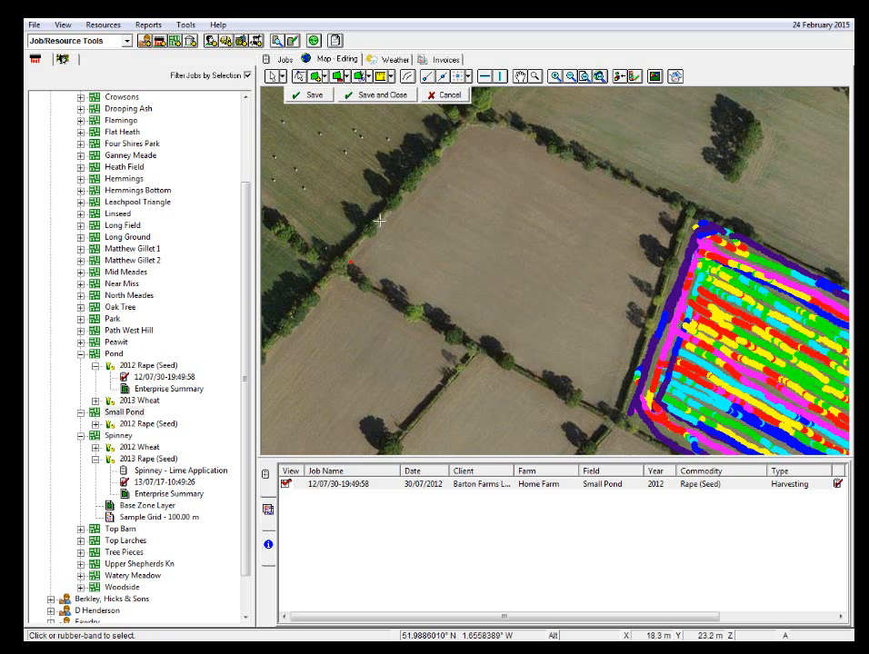
{"action": "left_click", "coordinate": [422, 174]}
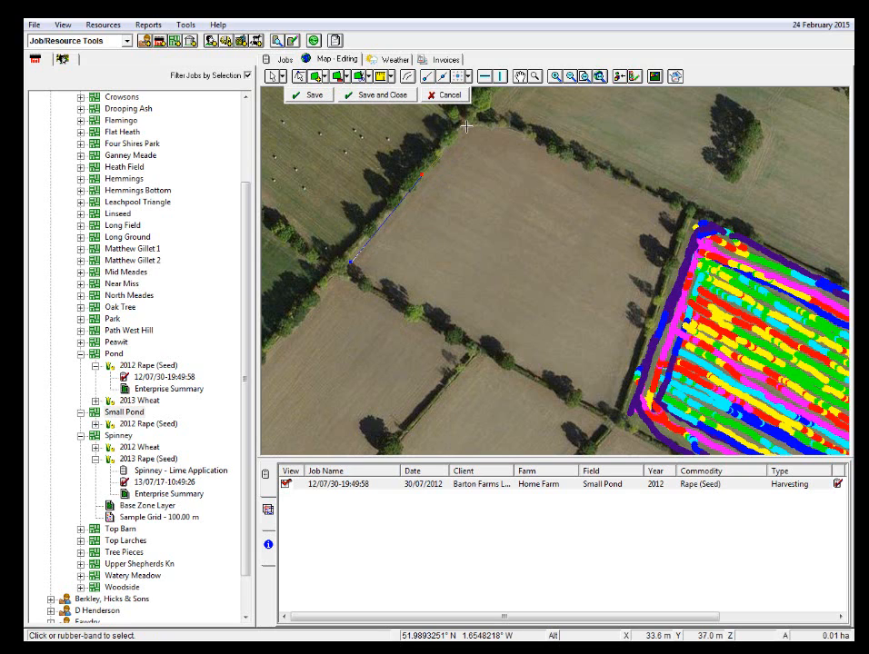
{"action": "left_click", "coordinate": [466, 125]}
{"action": "left_click", "coordinate": [483, 124]}
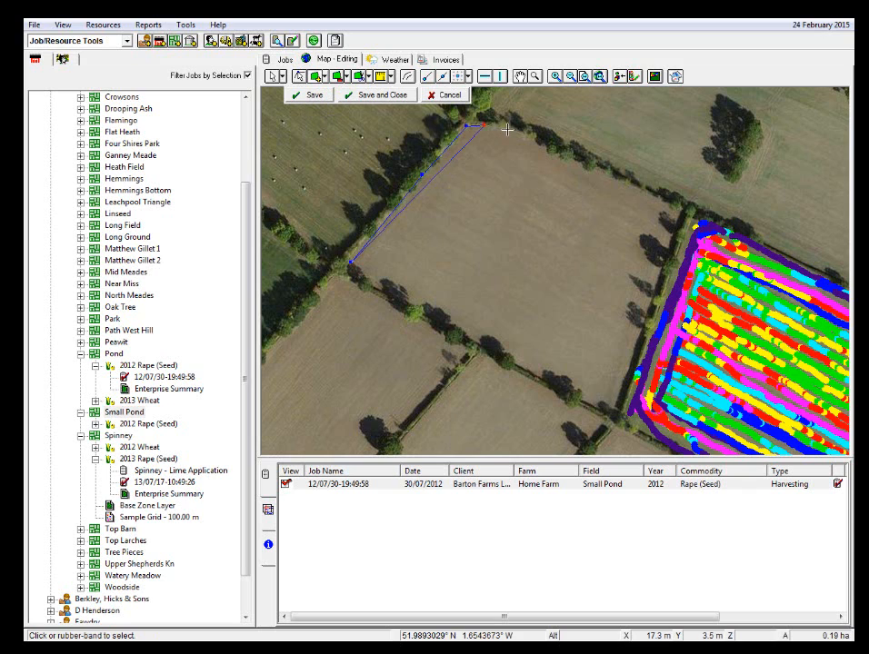
{"action": "left_click", "coordinate": [507, 128]}
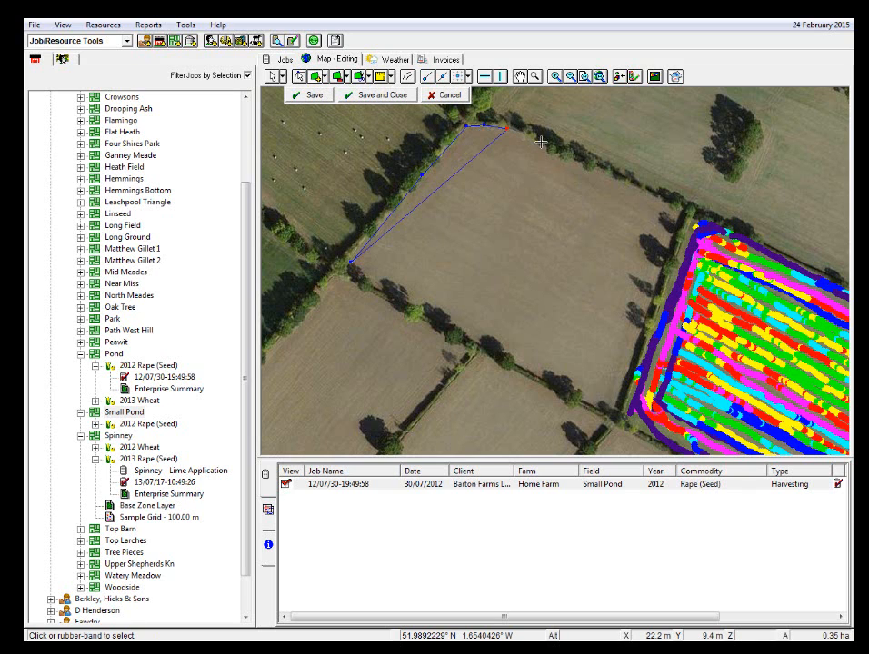
{"action": "left_click", "coordinate": [537, 141]}
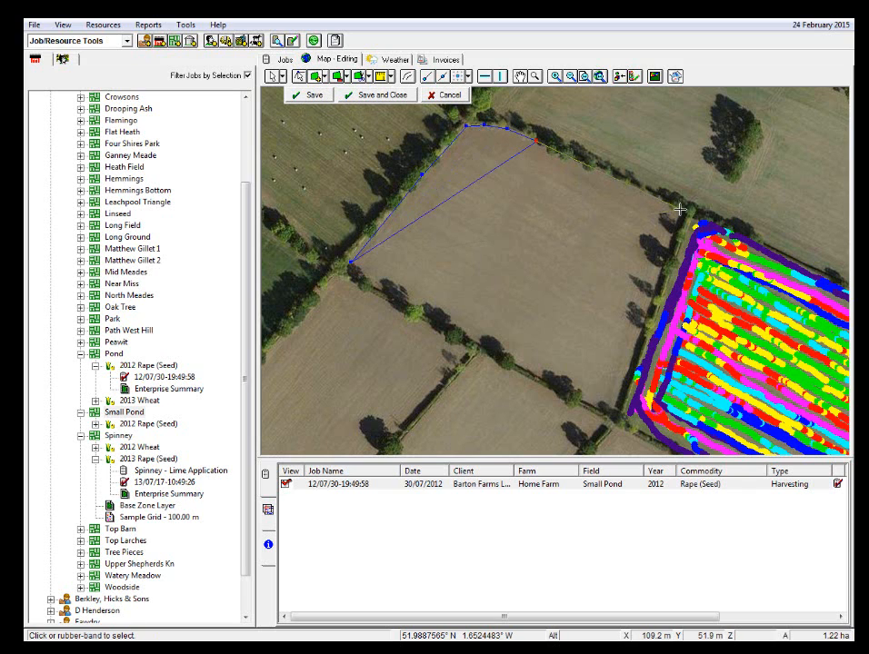
{"action": "left_click", "coordinate": [680, 210]}
Step: Continue tracing the Small Pond boundary down the east hedge and back along the south hedge, and finish the polygon at the west corner
{"action": "left_click", "coordinate": [669, 241]}
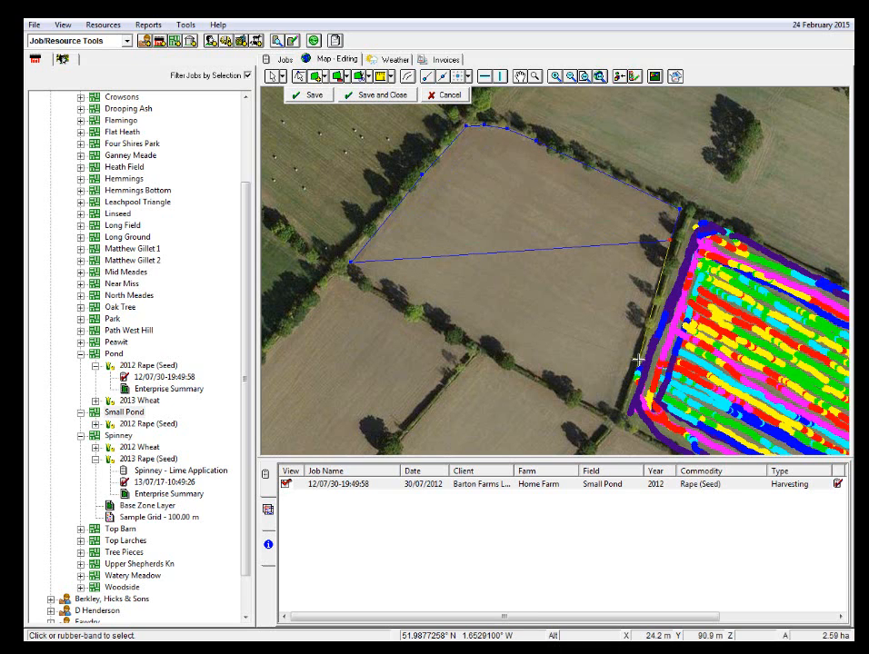
{"action": "left_click", "coordinate": [619, 416]}
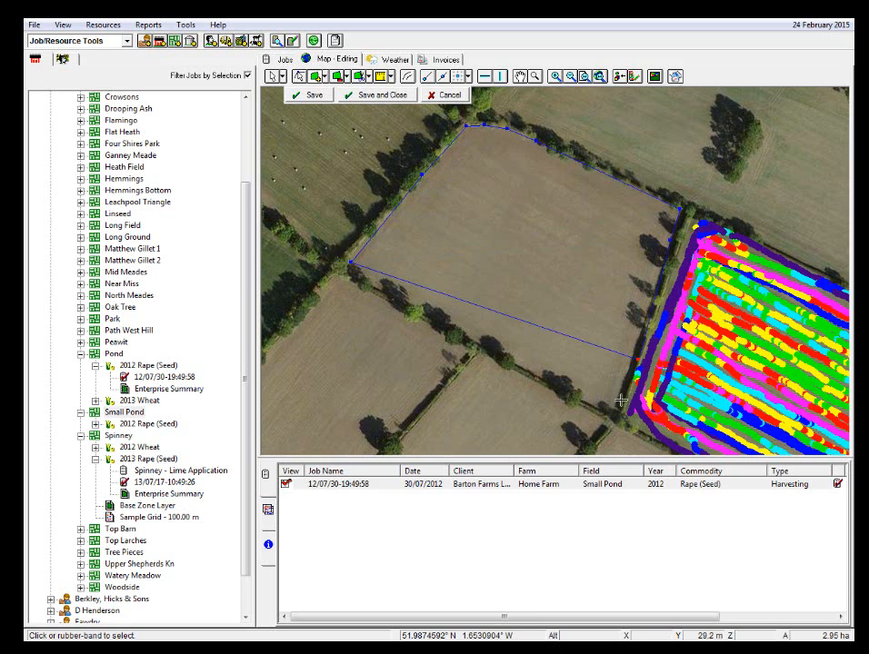
{"action": "left_click", "coordinate": [520, 363]}
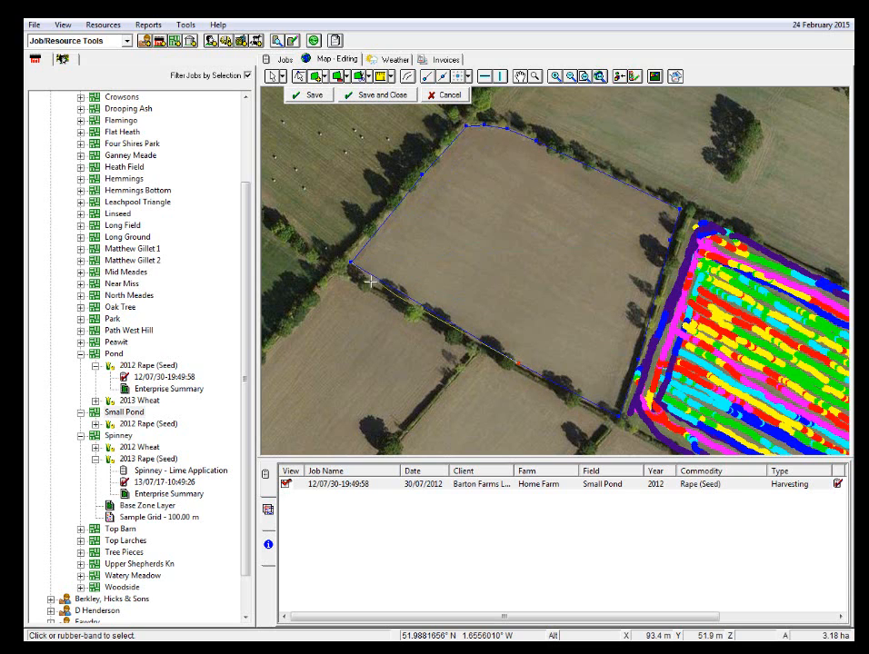
{"action": "left_click", "coordinate": [395, 296]}
{"action": "left_click", "coordinate": [362, 282]}
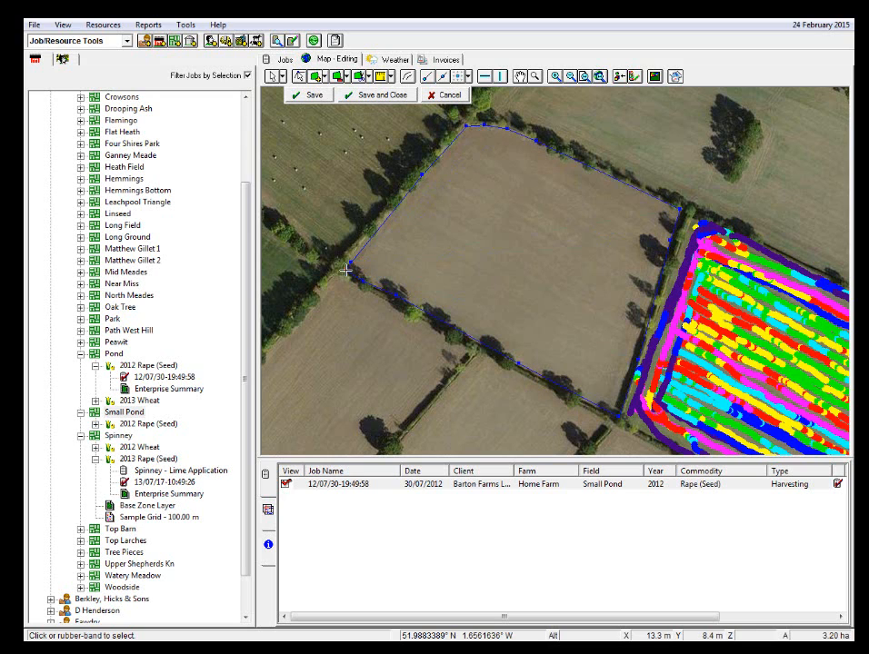
{"action": "right_click", "coordinate": [346, 270]}
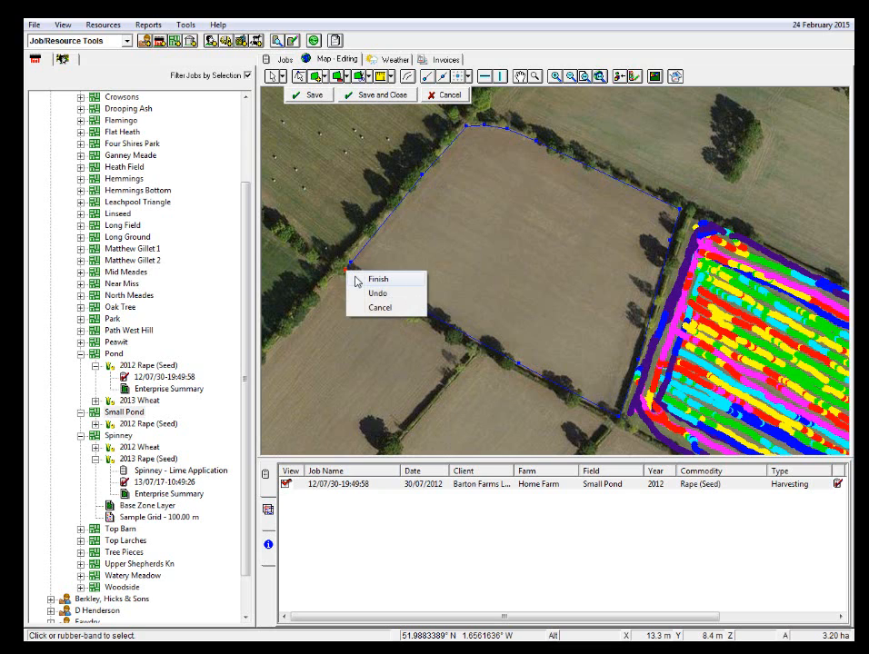
{"action": "left_click", "coordinate": [354, 278]}
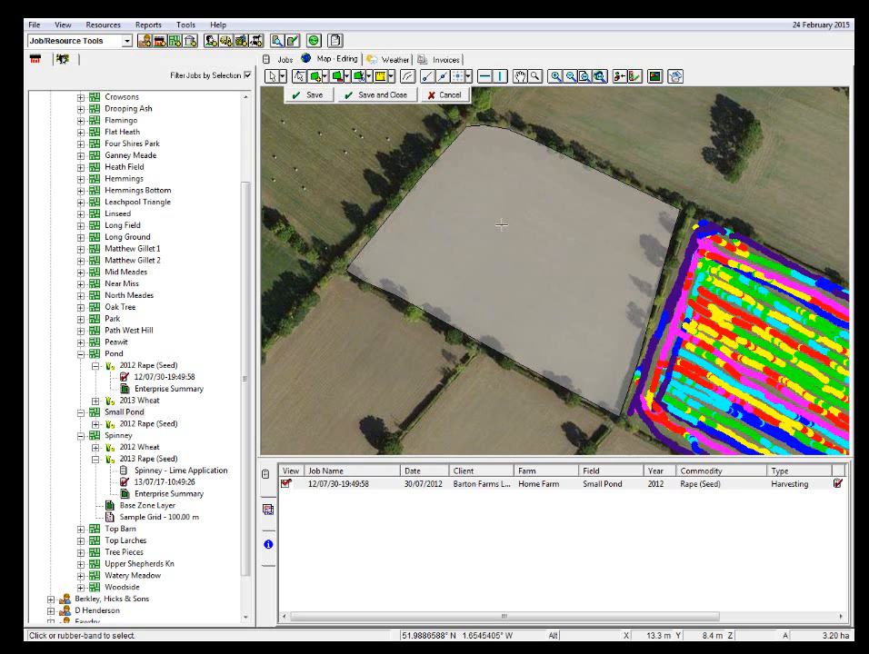
Step: Adjust the nodes along Small Pond's northwest and northeast edges to follow the hedges, adding one on the northwest edge, and save and close the boundary
{"action": "left_click", "coordinate": [301, 78]}
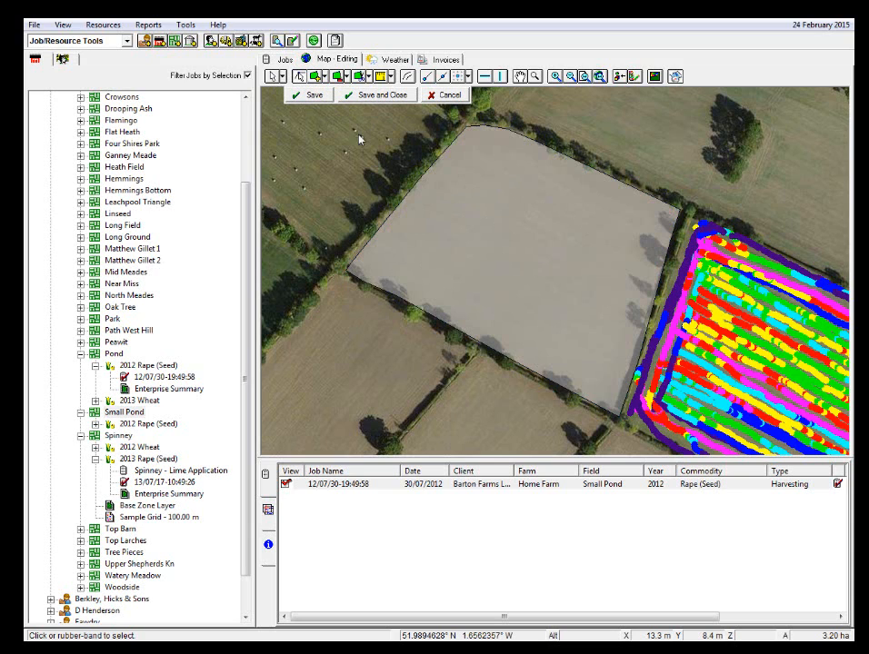
{"action": "left_click", "coordinate": [409, 195]}
{"action": "left_click_drag", "start_coordinate": [373, 239], "coordinate": [375, 226]}
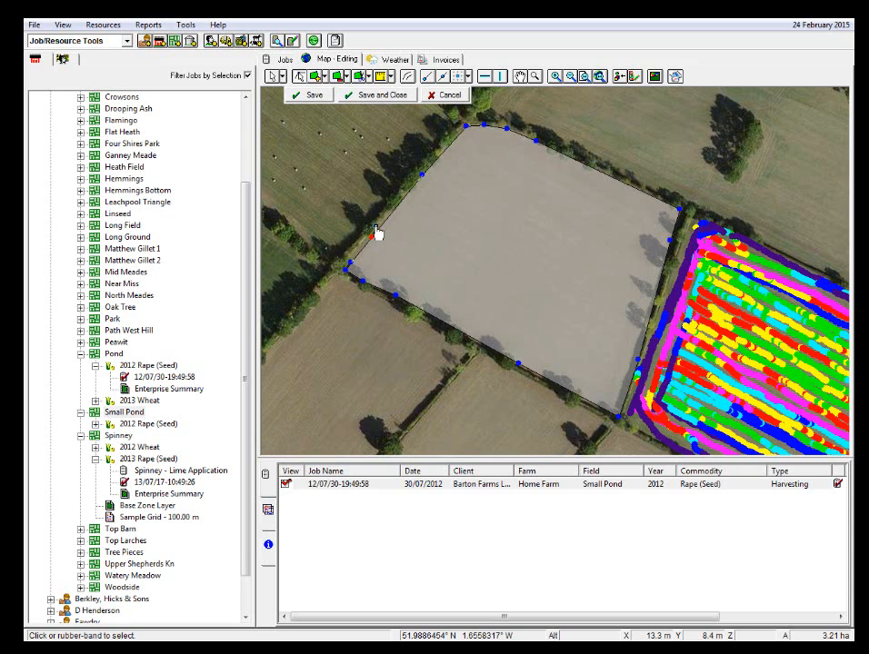
{"action": "left_click_drag", "start_coordinate": [422, 175], "coordinate": [414, 180]}
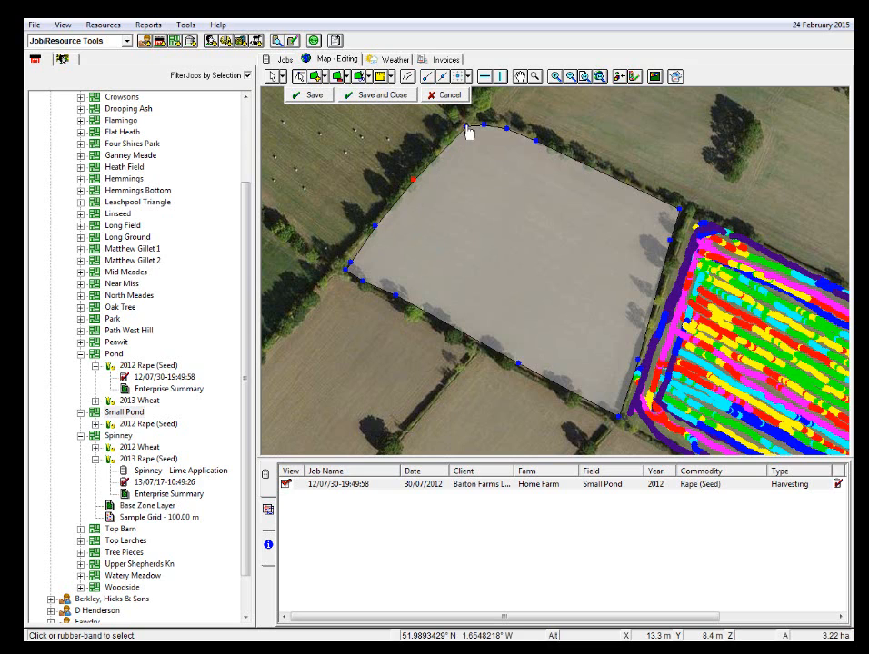
{"action": "mouse_move", "coordinate": [466, 128]}
{"action": "left_mouse_down"}
{"action": "mouse_move", "coordinate": [490, 122]}
{"action": "mouse_move", "coordinate": [589, 168]}
{"action": "left_mouse_up"}
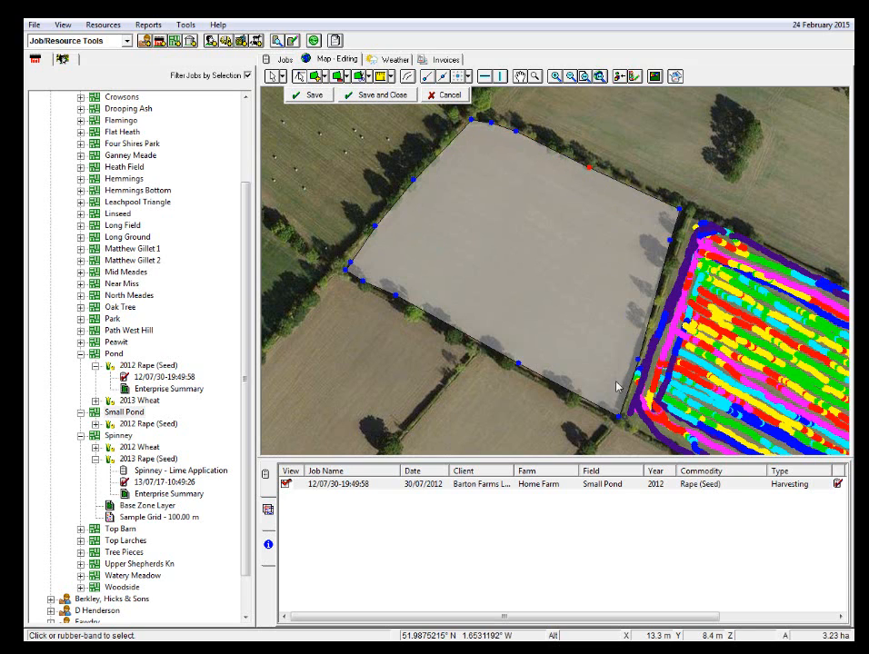
{"action": "left_click", "coordinate": [375, 94]}
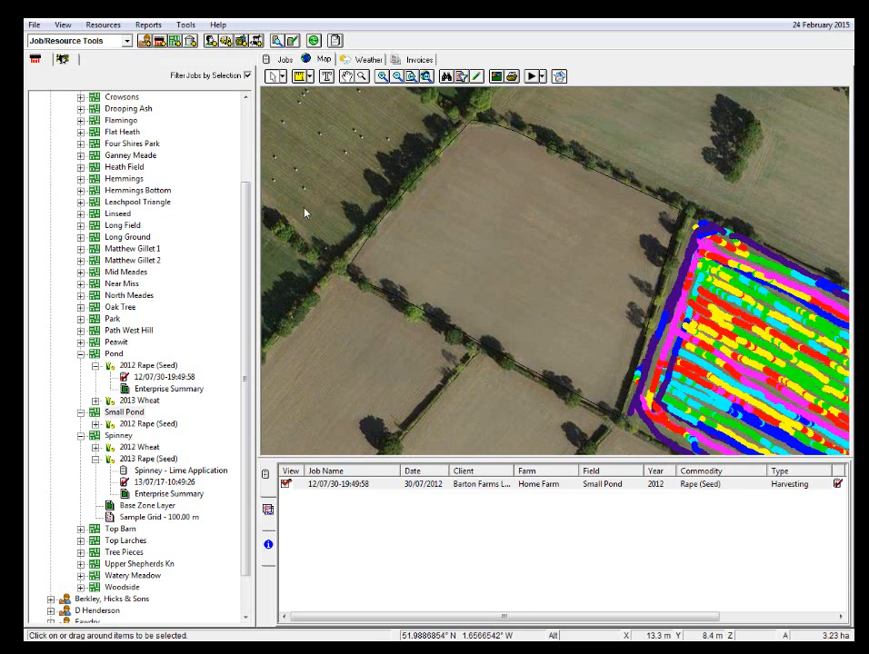
Step: Hide the Small Pond harvest job and display all Home Farm field boundaries without the aerial background
{"action": "left_click", "coordinate": [287, 489]}
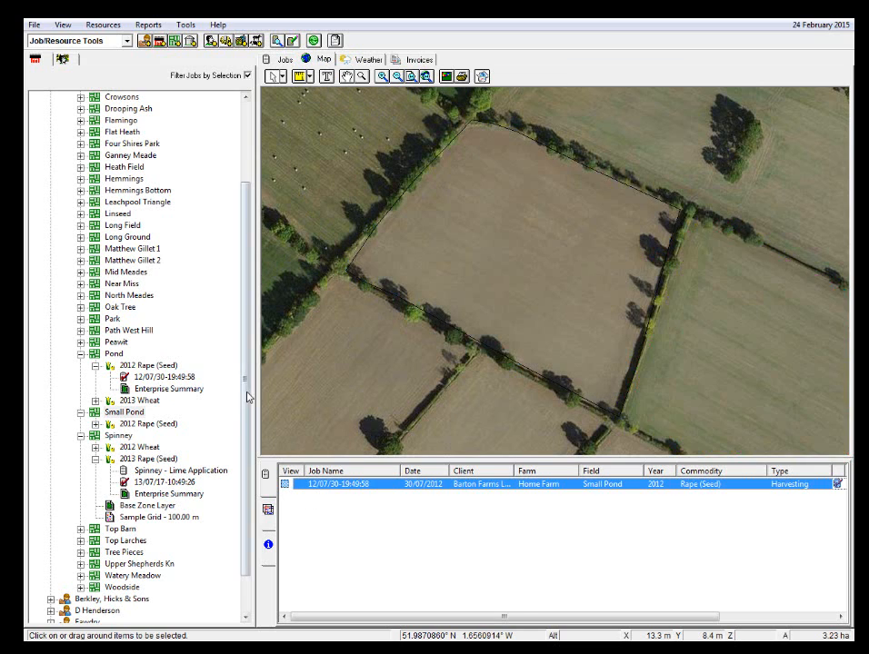
{"action": "left_click_drag", "start_coordinate": [246, 382], "coordinate": [248, 297]}
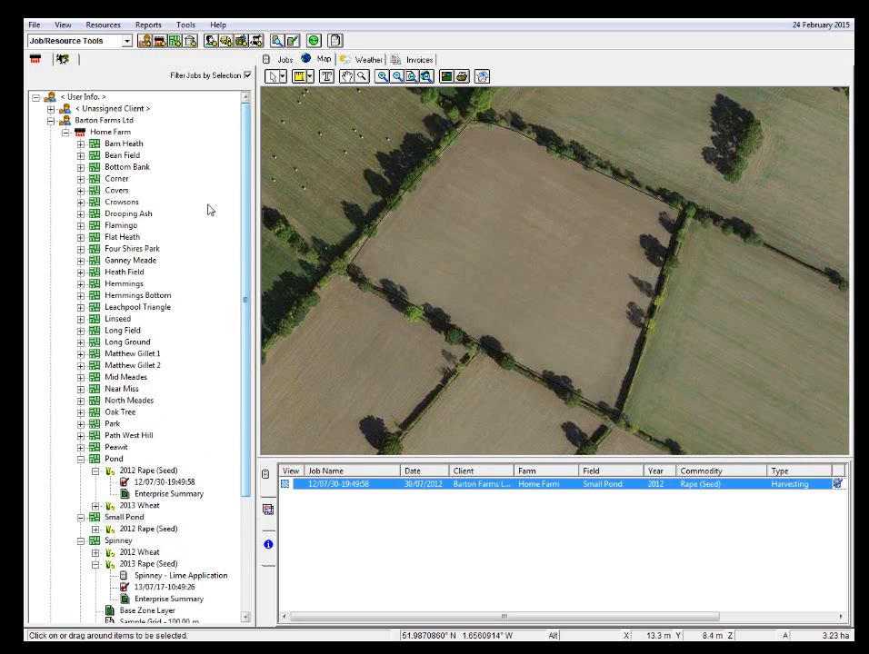
{"action": "left_click", "coordinate": [109, 133]}
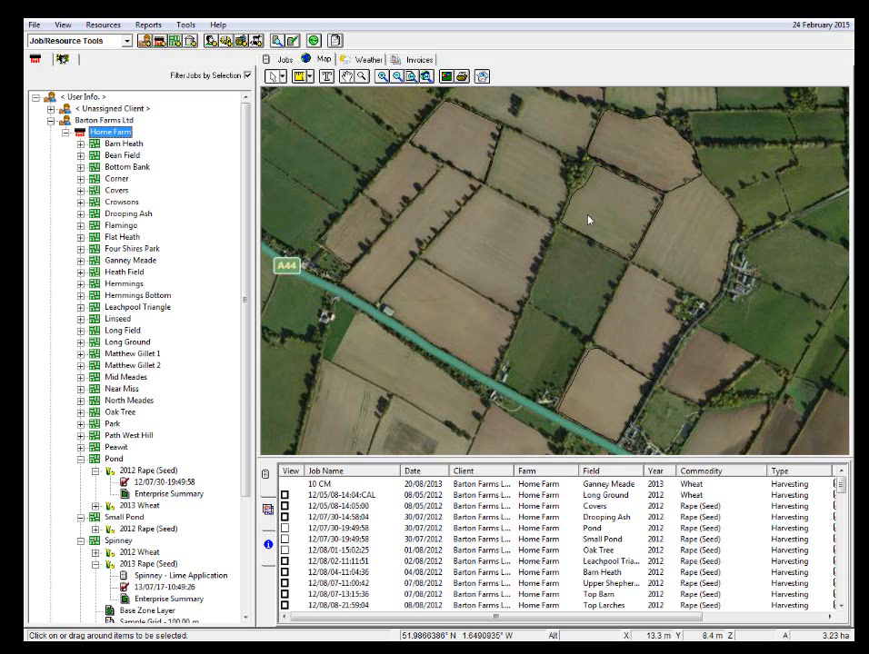
{"action": "left_click", "coordinate": [482, 77]}
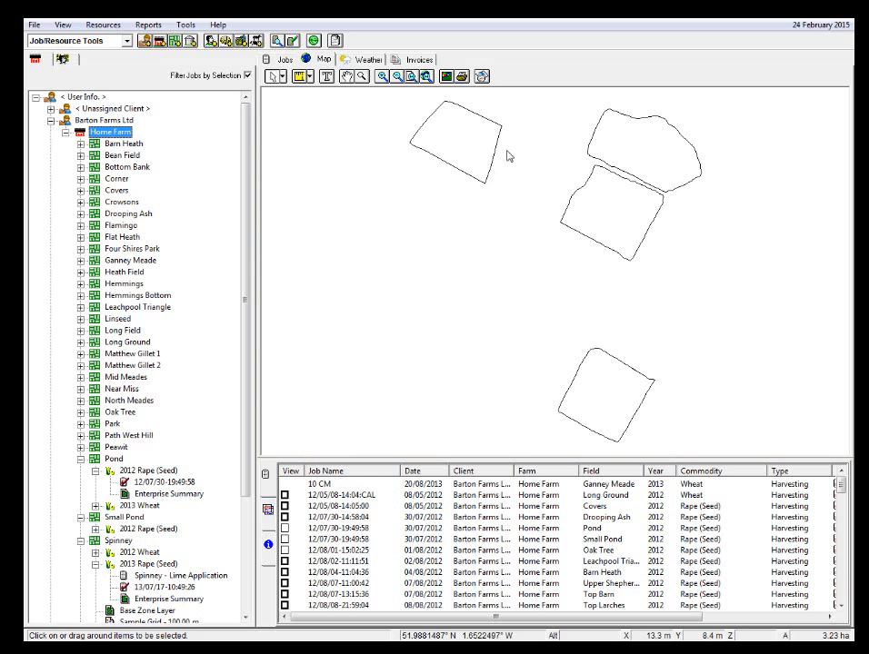
Step: Add name labels to the Small Pond and Pond fields and display the aerial background again
{"action": "right_click", "coordinate": [454, 138]}
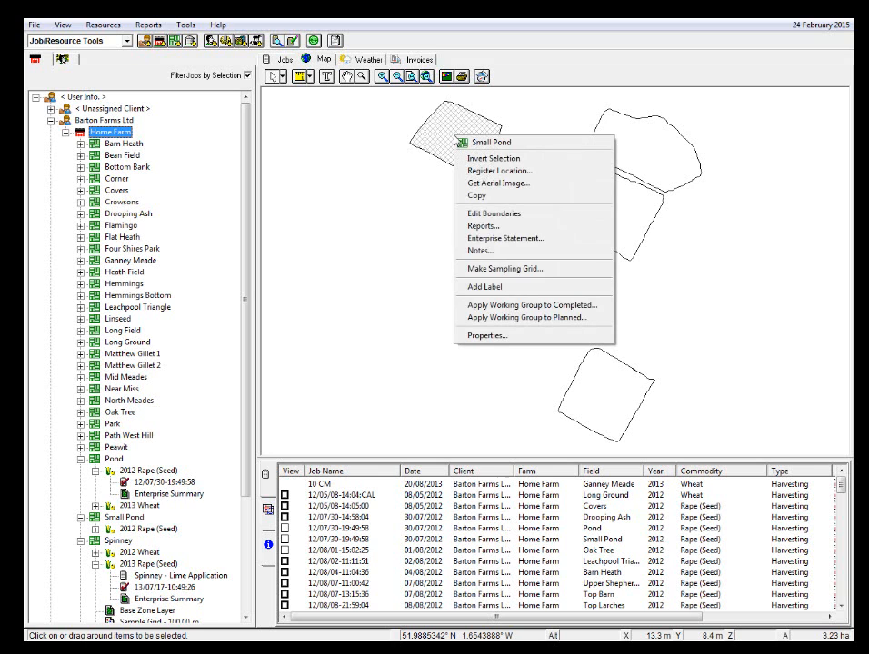
{"action": "left_click", "coordinate": [482, 287]}
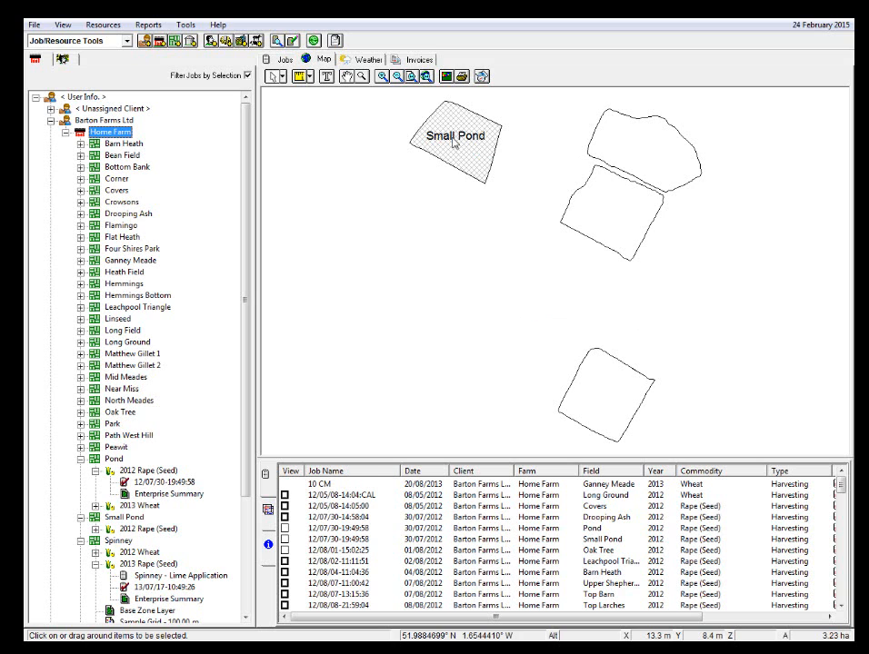
{"action": "right_click", "coordinate": [612, 210]}
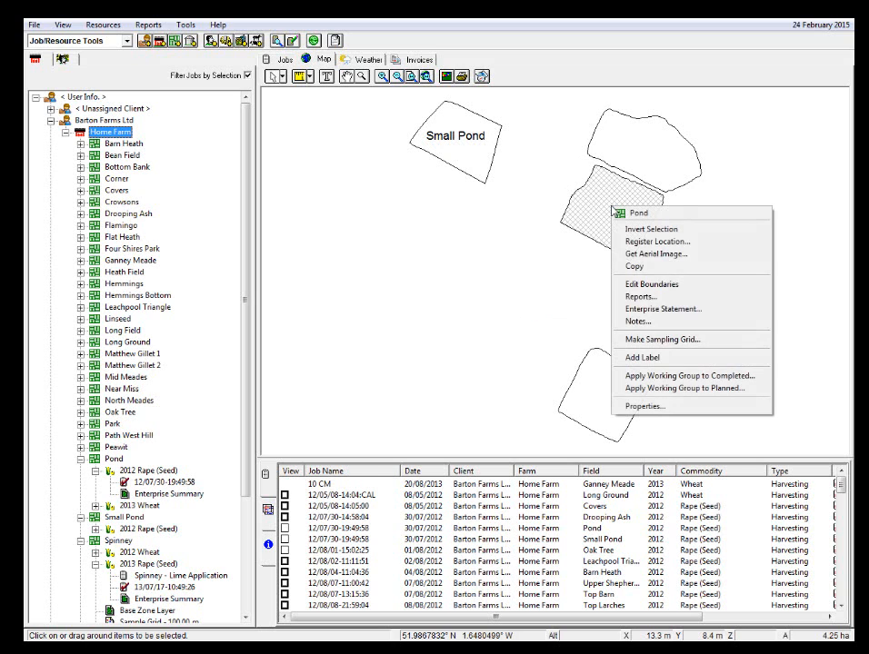
{"action": "left_click", "coordinate": [625, 356]}
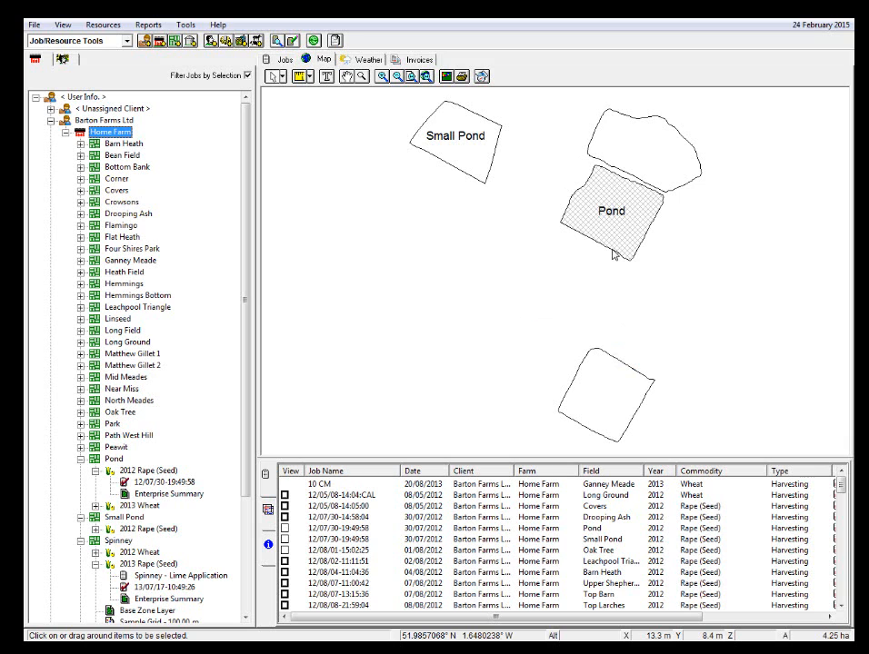
{"action": "left_click", "coordinate": [482, 77]}
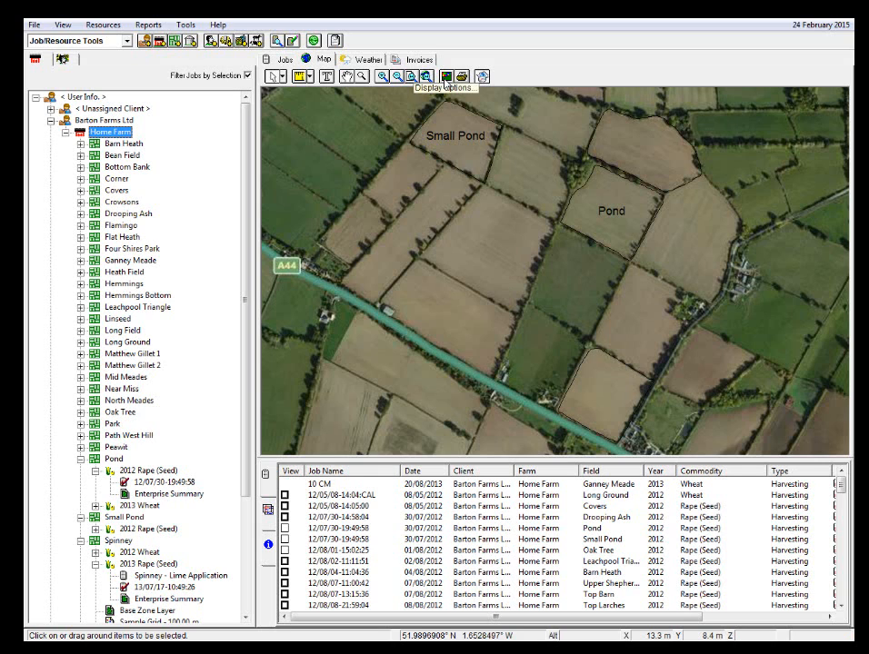
Step: Turn off Show Text Labels in the boundary layer's display options
{"action": "left_click", "coordinate": [445, 78]}
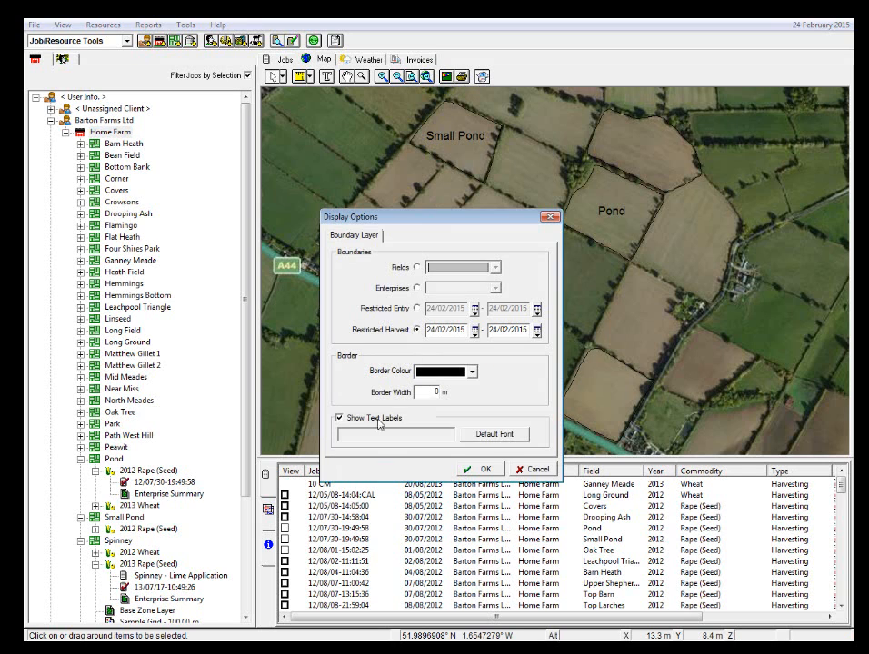
{"action": "left_click", "coordinate": [339, 419]}
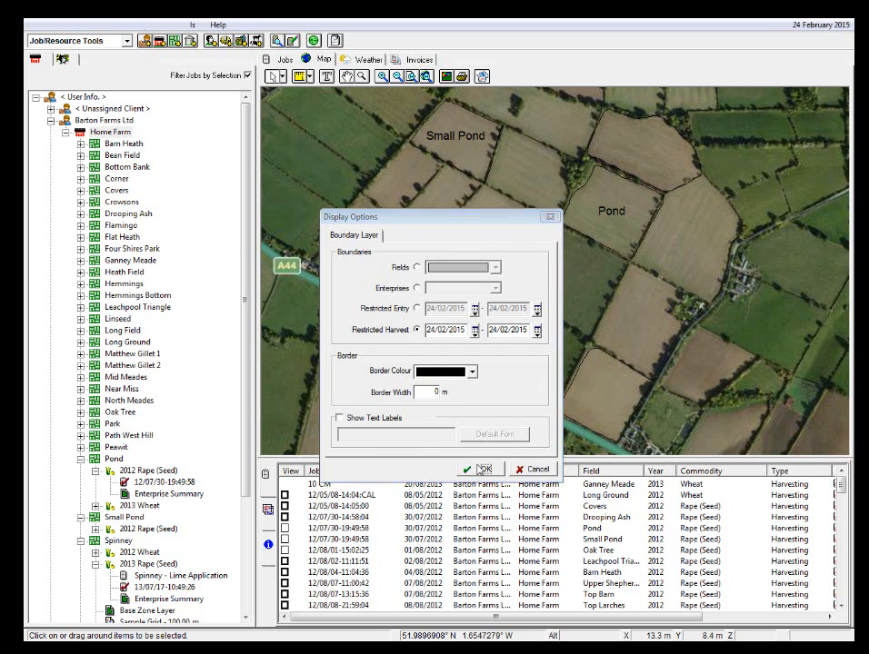
{"action": "left_click", "coordinate": [479, 469]}
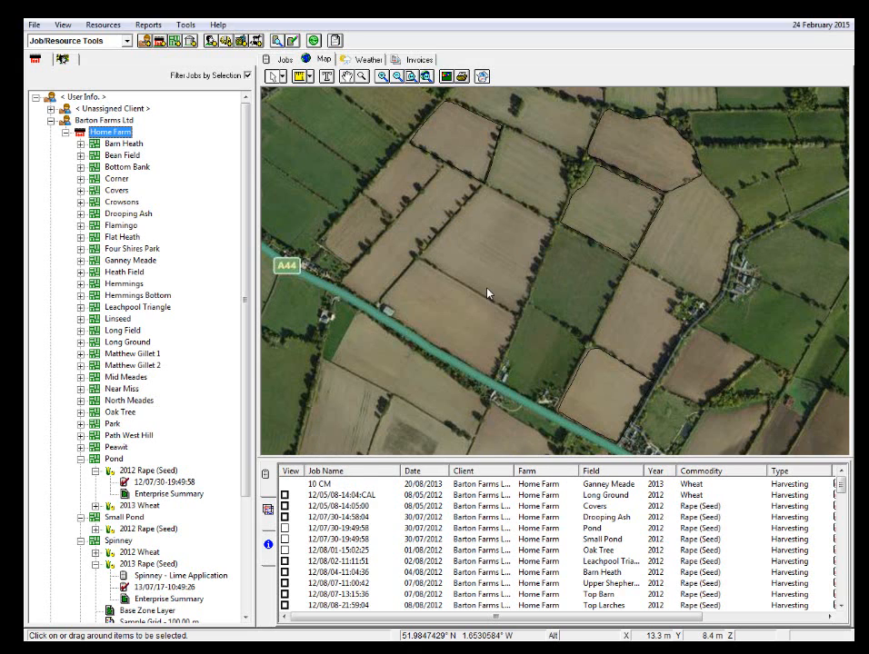
Step: Turn Show Text Labels back on for the boundary layer
{"action": "left_click", "coordinate": [446, 77]}
{"action": "left_click", "coordinate": [339, 419]}
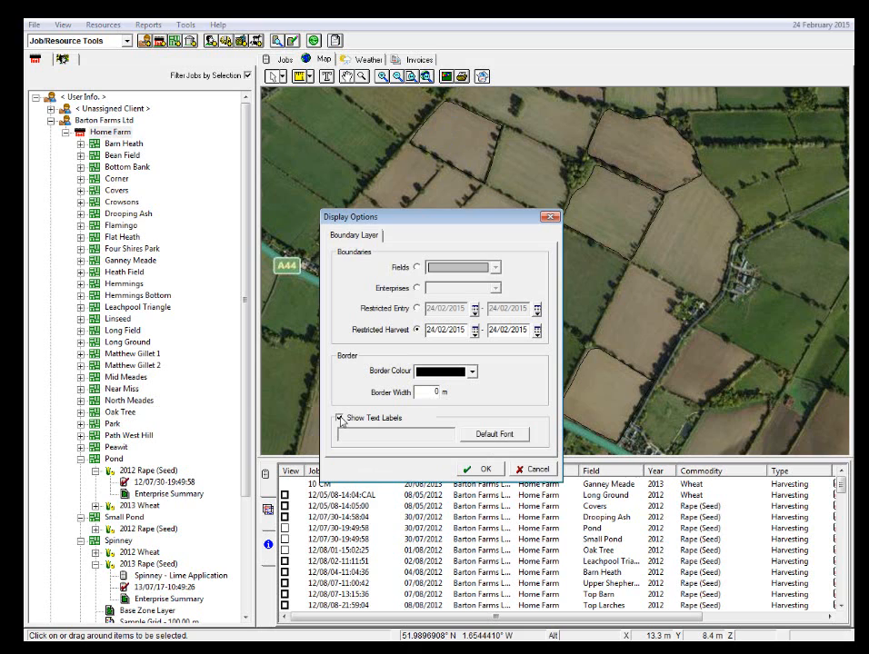
{"action": "left_click", "coordinate": [475, 469]}
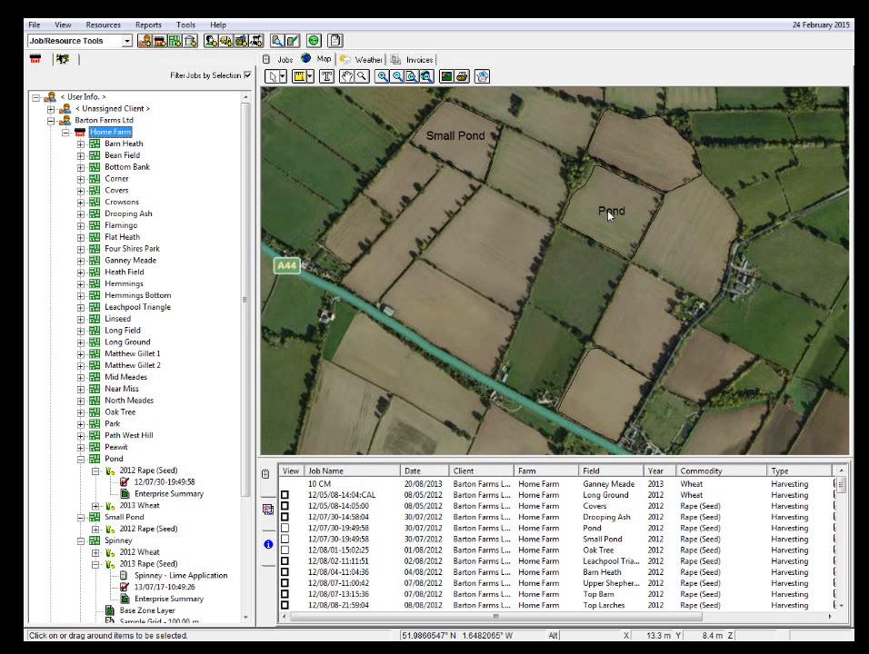
Step: Hide the field name labels by disabling the boundary layer's Show Text Labels option
{"action": "left_click", "coordinate": [446, 77]}
{"action": "left_click", "coordinate": [339, 418]}
{"action": "left_click", "coordinate": [481, 469]}
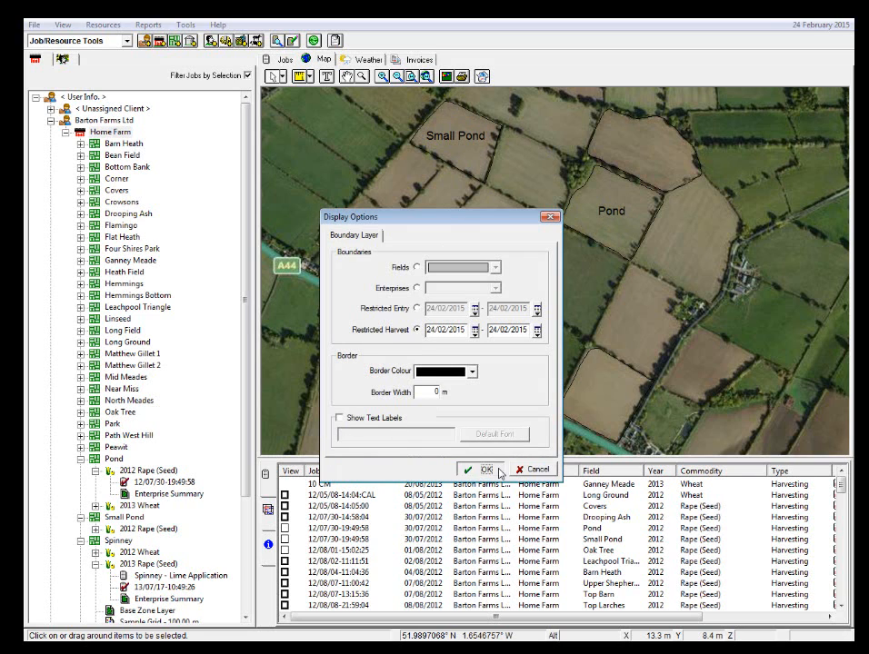